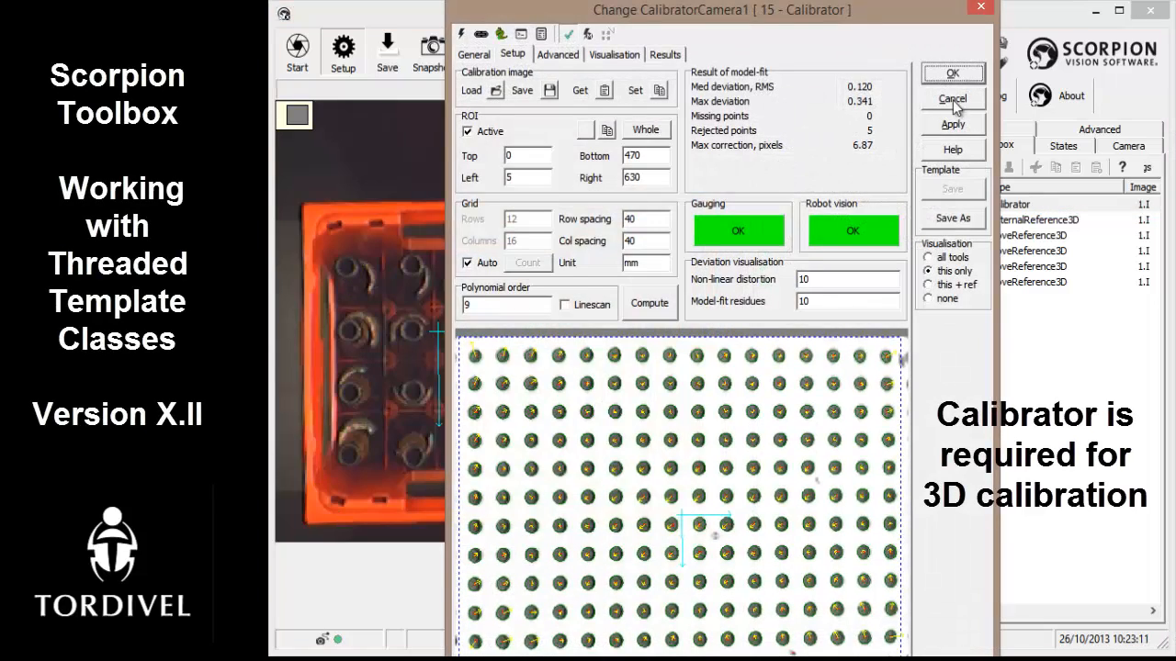
Dismiss the Calibrator dialog and review the 3DCalibrationCamera1 results showing 0.5 mm accuracy
left_click(952, 74)
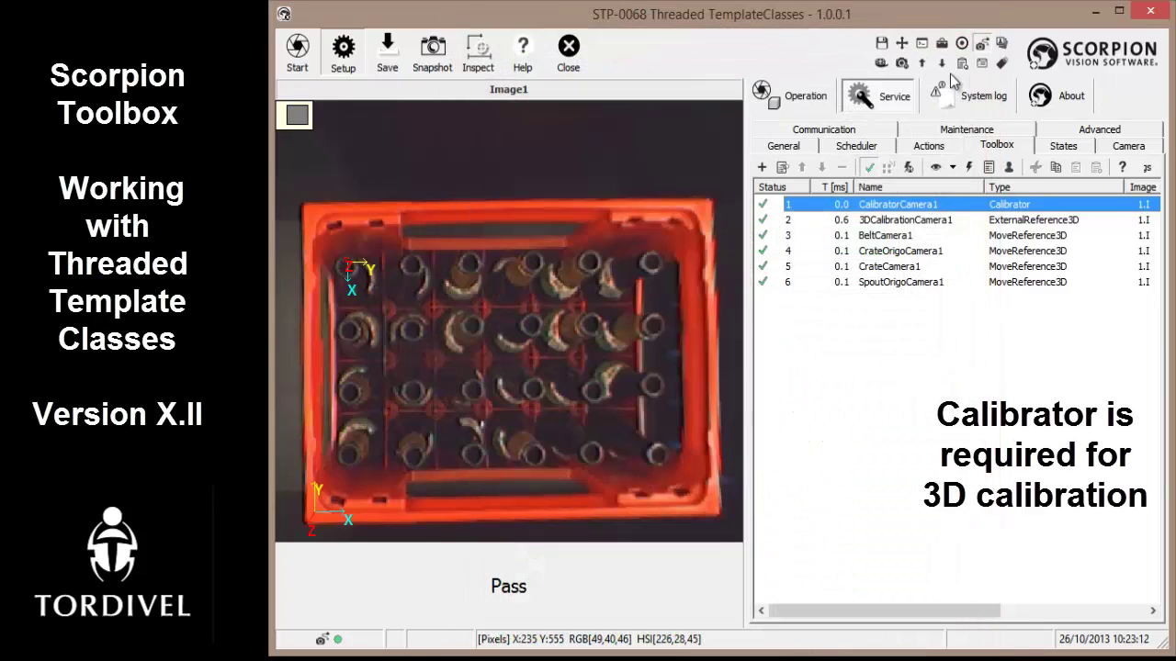
left_click(907, 221)
double_click(906, 221)
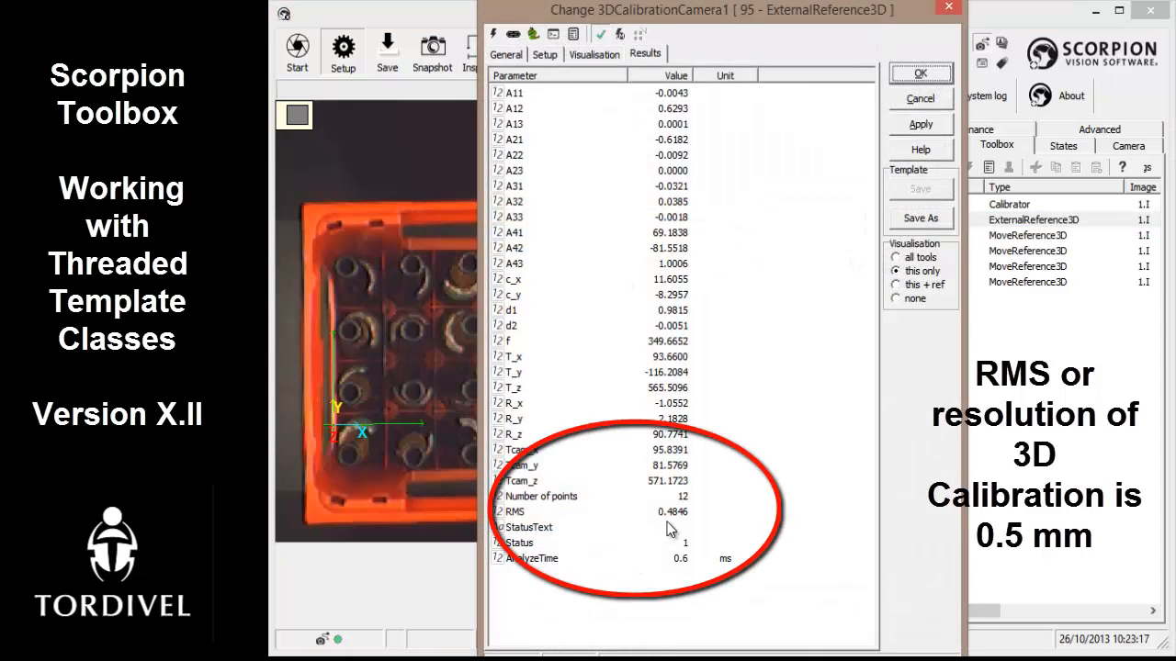
left_click(914, 79)
Review the SpoutOrigoCamera1 setup with its 245 Z offset from the crate and confirm it
left_click(896, 250)
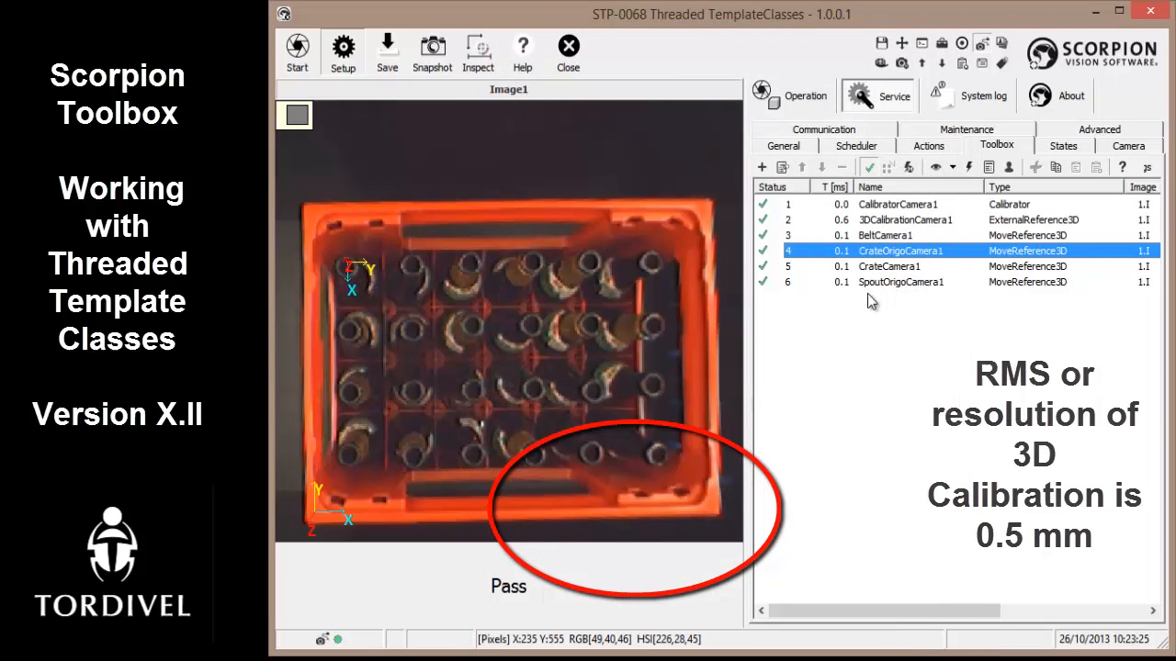
left_click(889, 282)
double_click(887, 282)
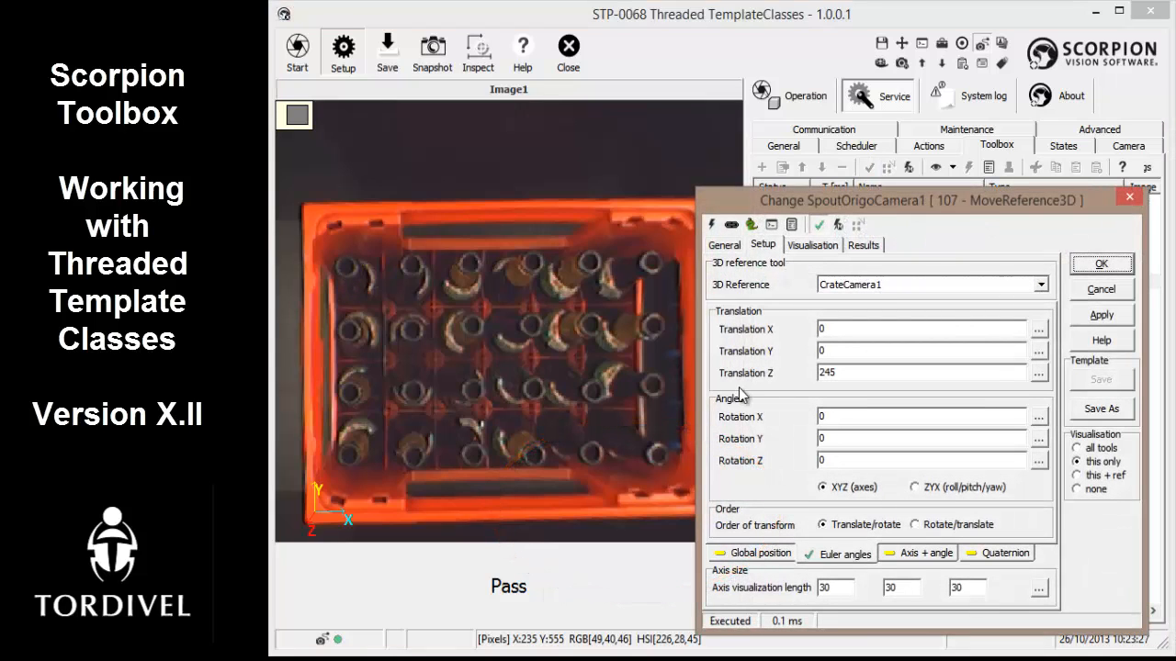
left_click(1097, 462)
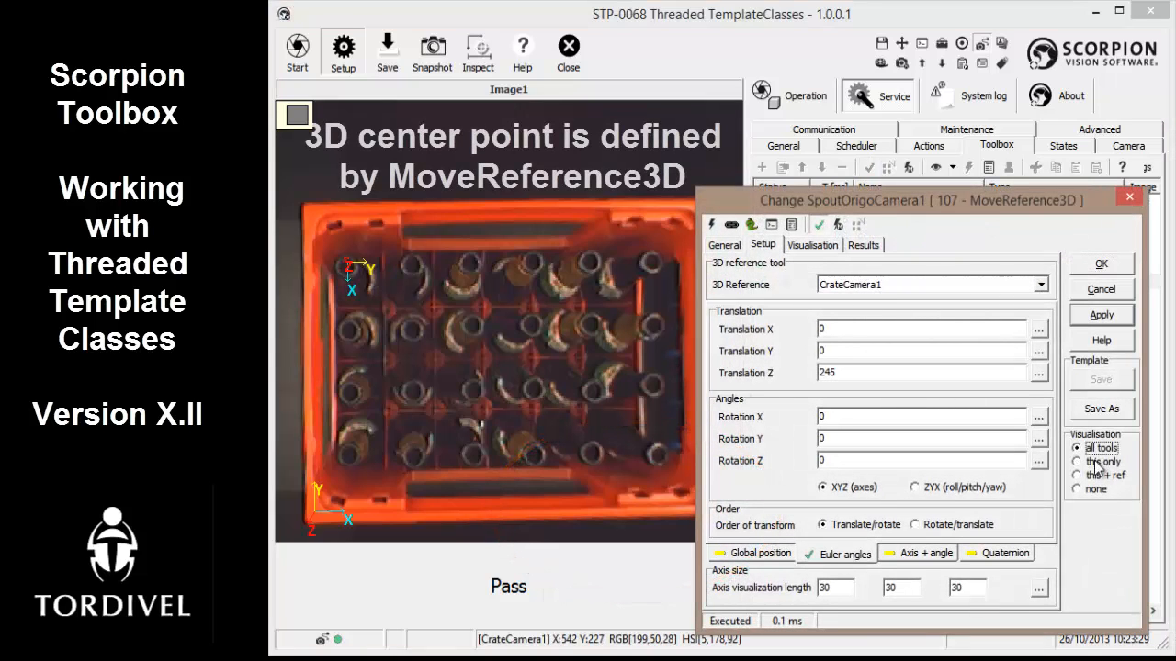
left_click(1102, 264)
double_click(988, 283)
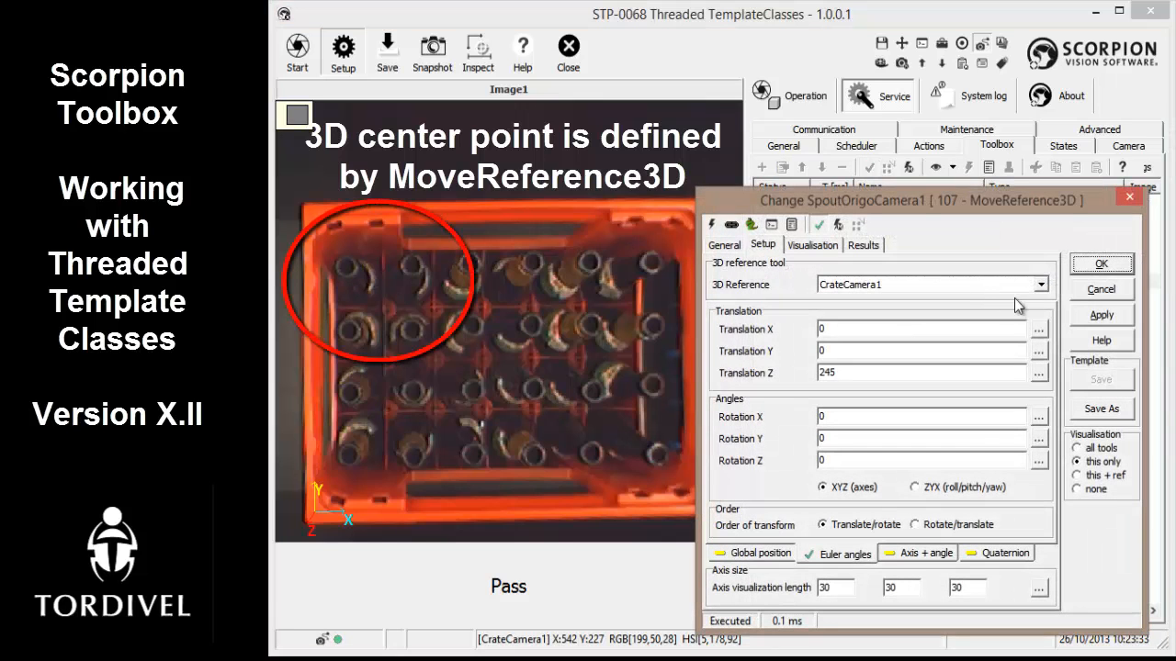
left_click(1099, 289)
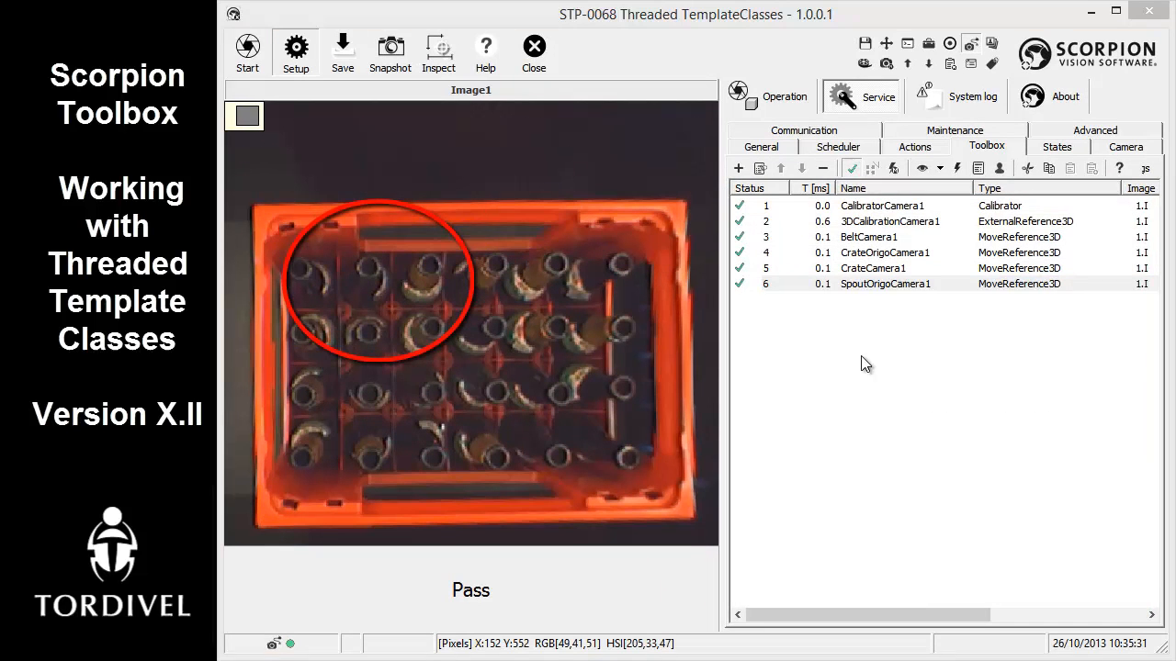
Start a new tool P1 of type ExternalPoint from the Data category
left_click(738, 168)
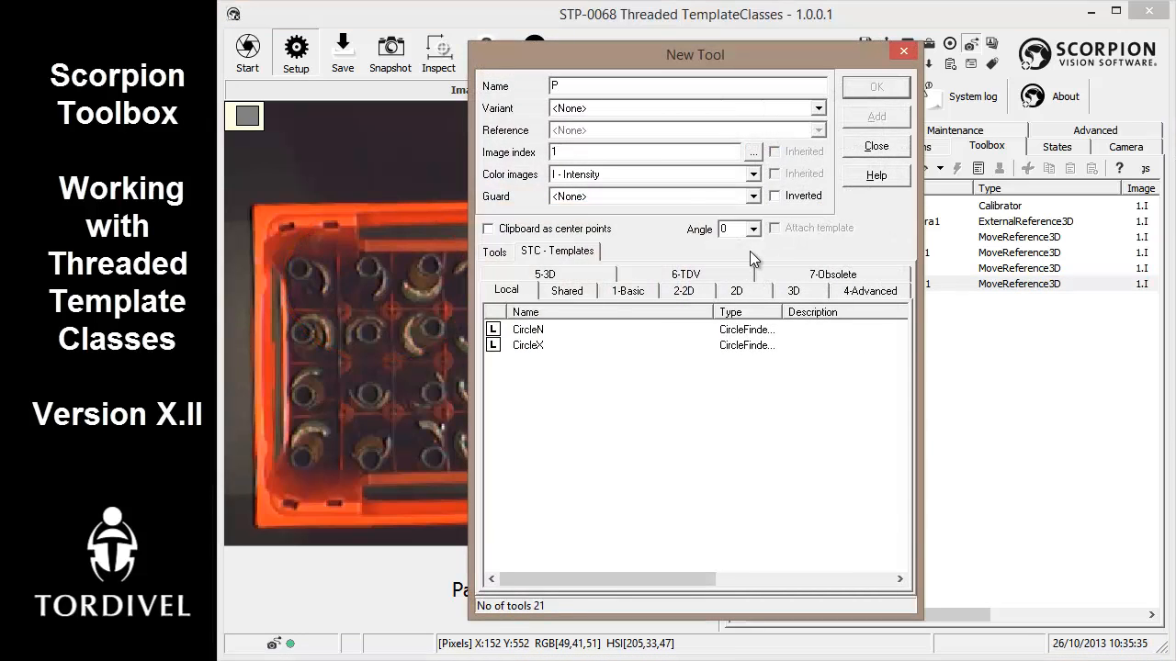
type("P1")
left_click(496, 253)
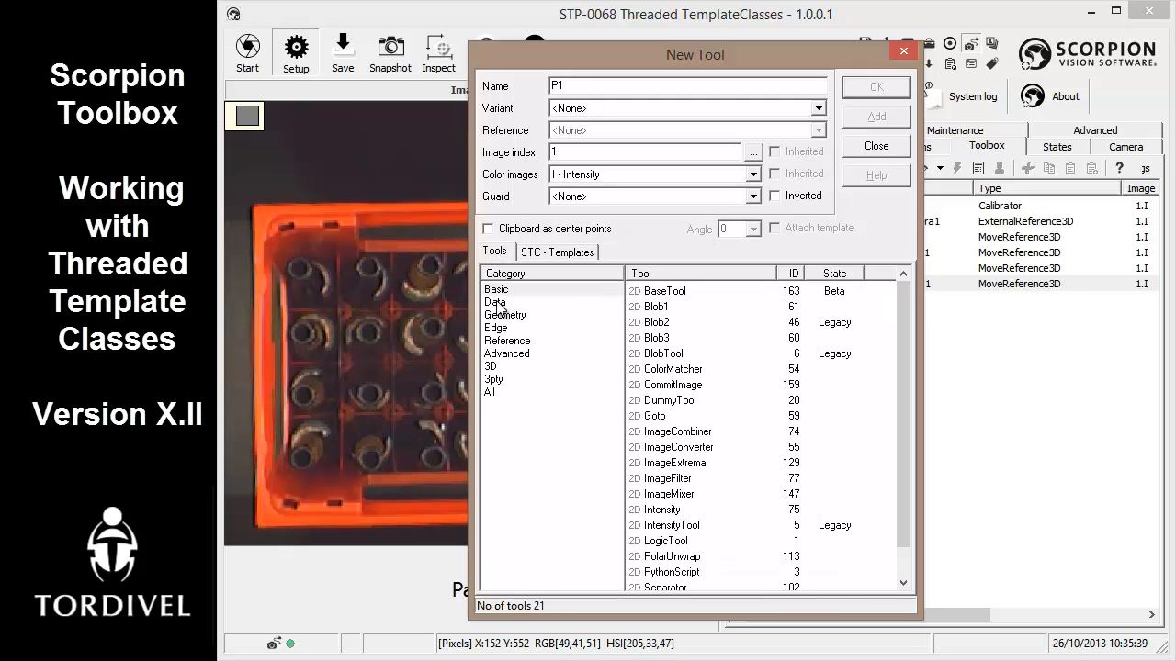
left_click(498, 305)
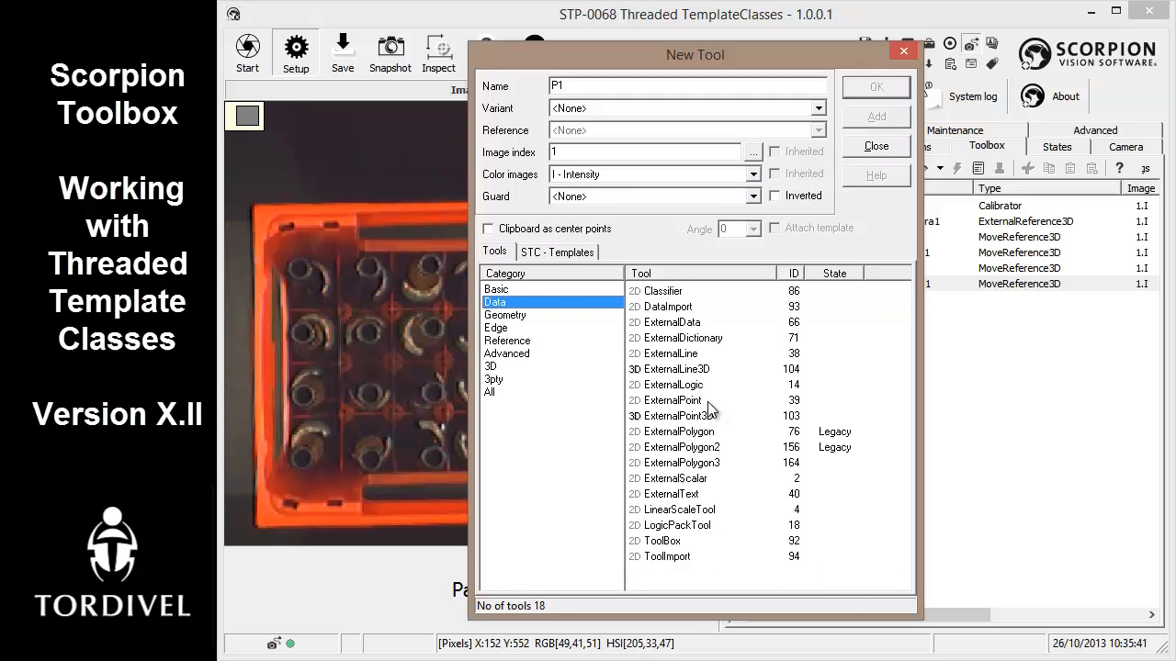
left_click(684, 402)
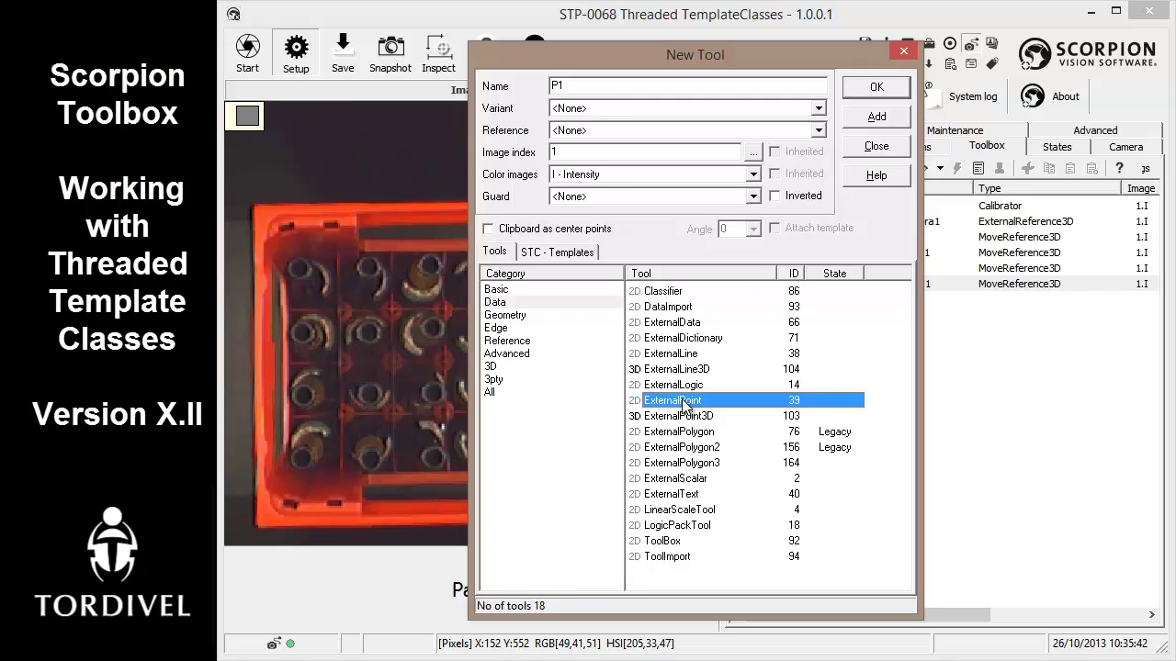
Reference P1 to SpoutOrigoCamera1 and take its center points from the clipboard
left_click(588, 132)
left_click(598, 155)
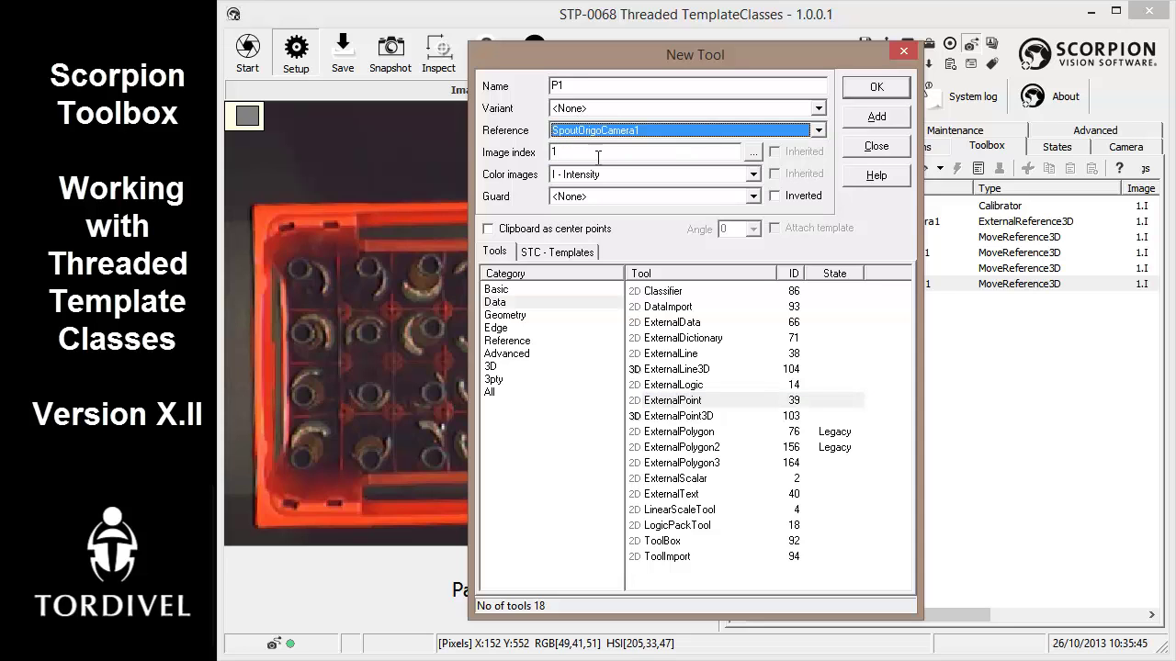
left_click(490, 229)
left_click_drag(641, 60, 857, 49)
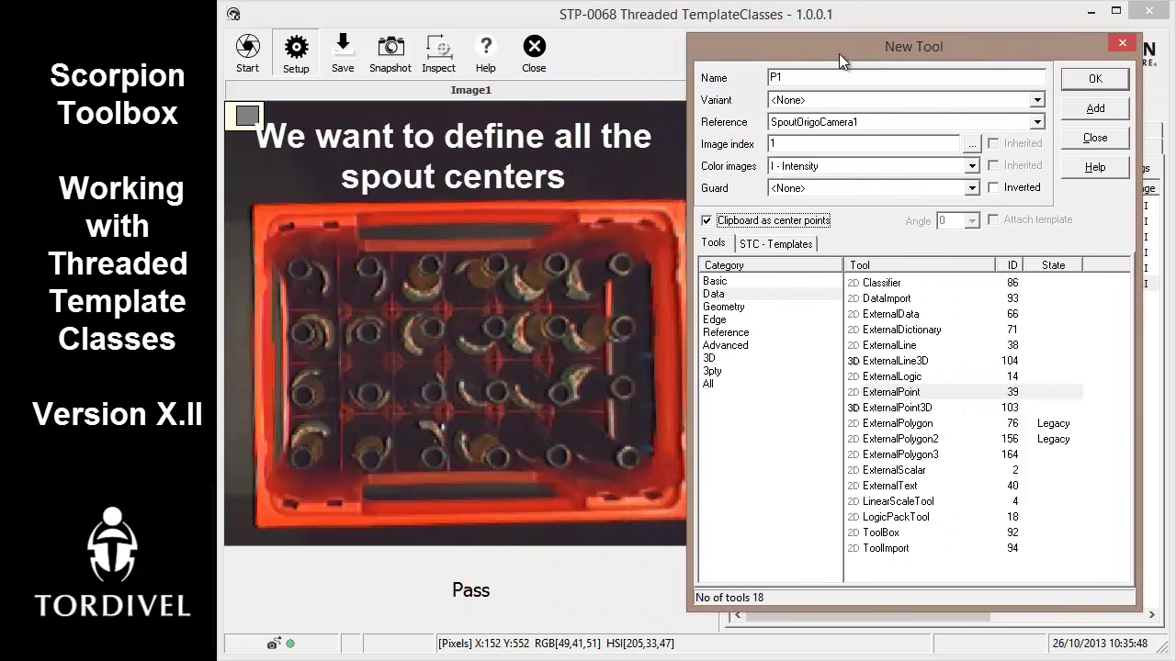
Mark the 24 spout centers in the image as points for ExternalPoint tools P1–P24
left_click(300, 269, "ctrl")
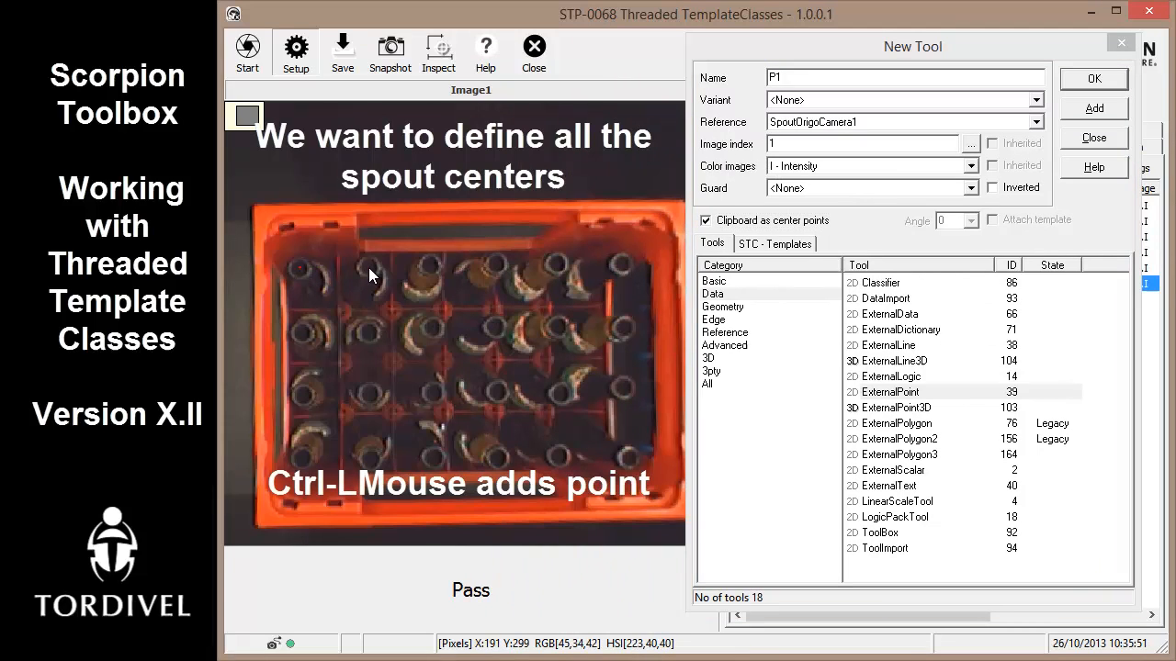
left_click(429, 267, "ctrl")
left_click(493, 265, "ctrl")
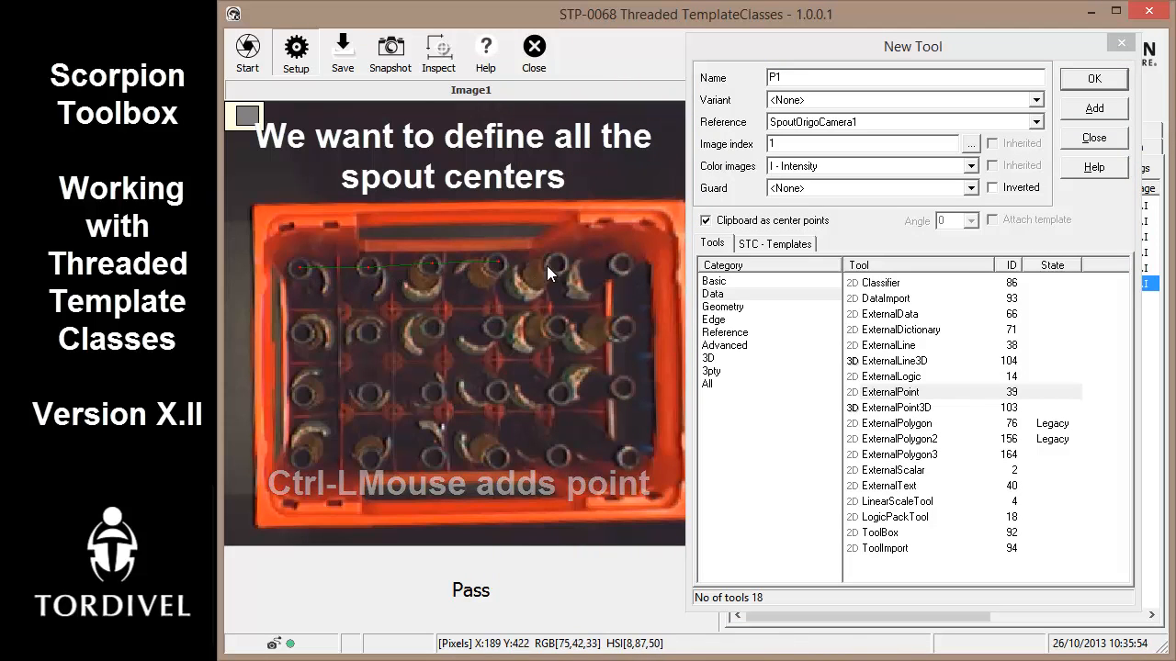
left_click(556, 265, "ctrl")
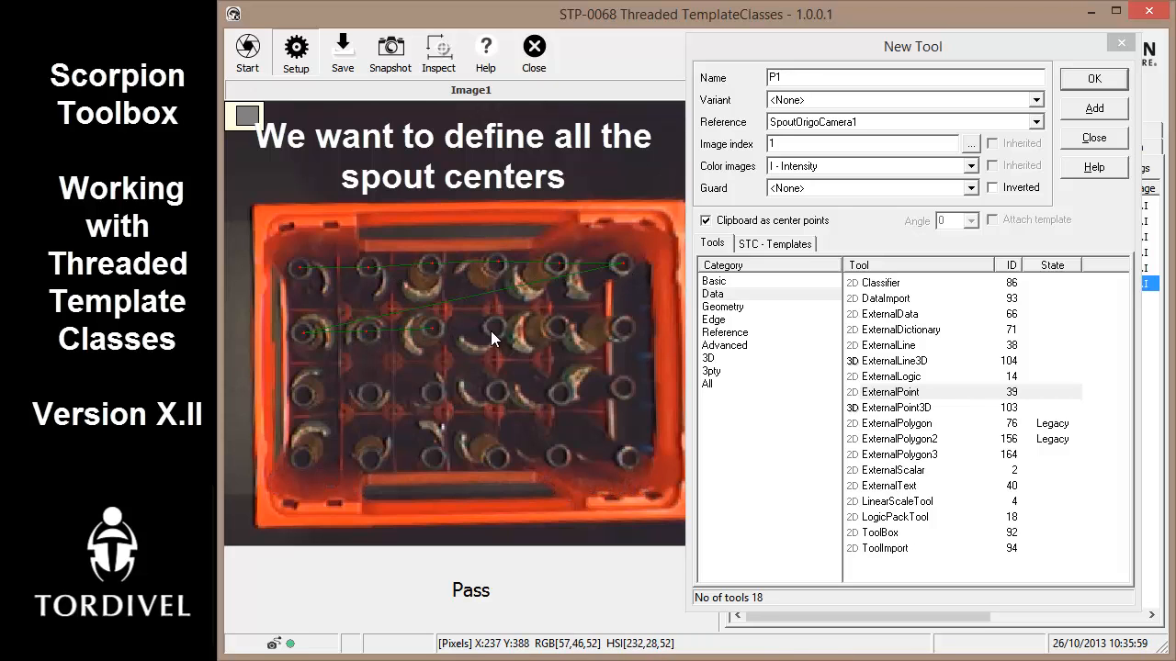
left_click(305, 395, "ctrl")
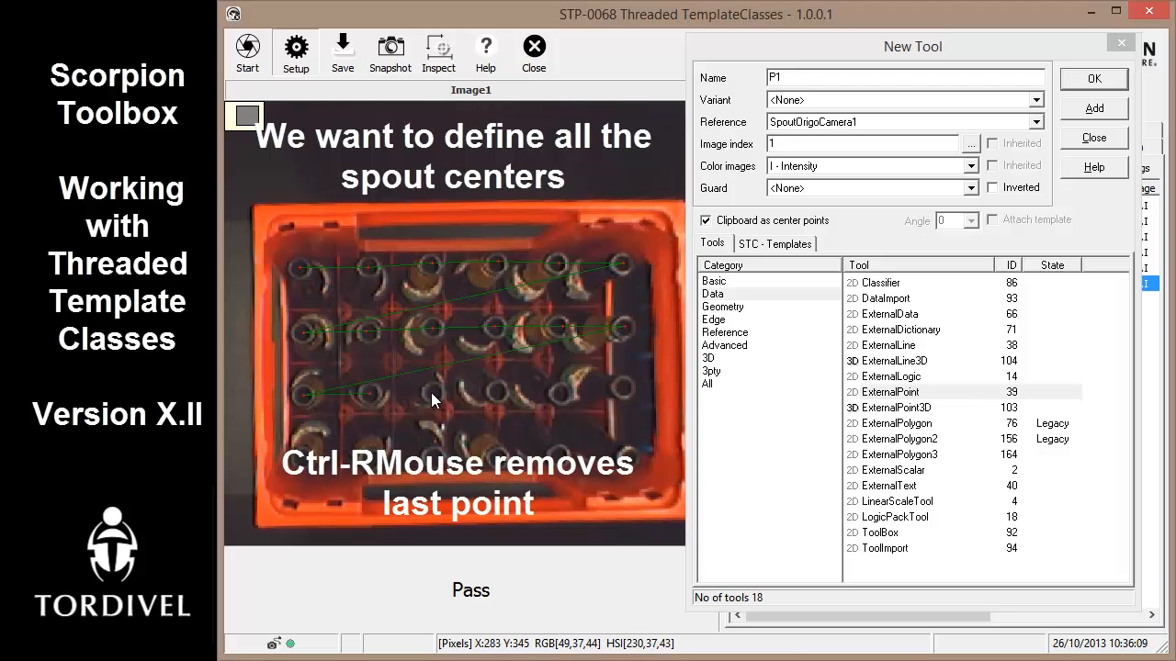
left_click(370, 456, "ctrl")
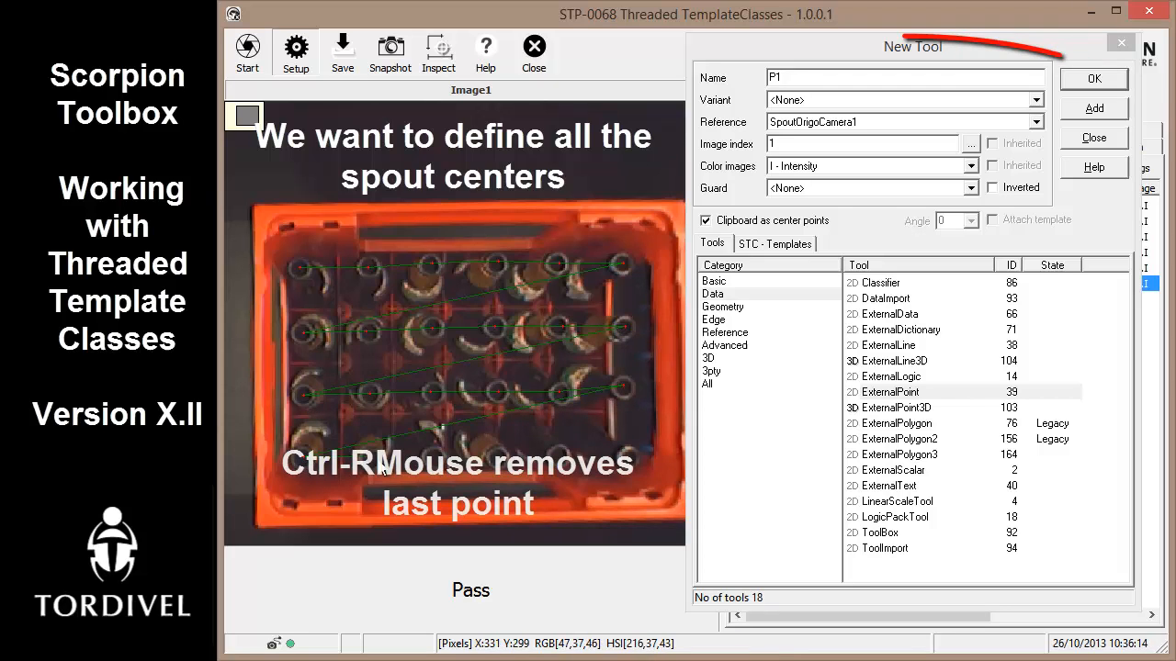
left_click(433, 456, "ctrl")
left_click(495, 456, "ctrl")
left_click(627, 457, "ctrl")
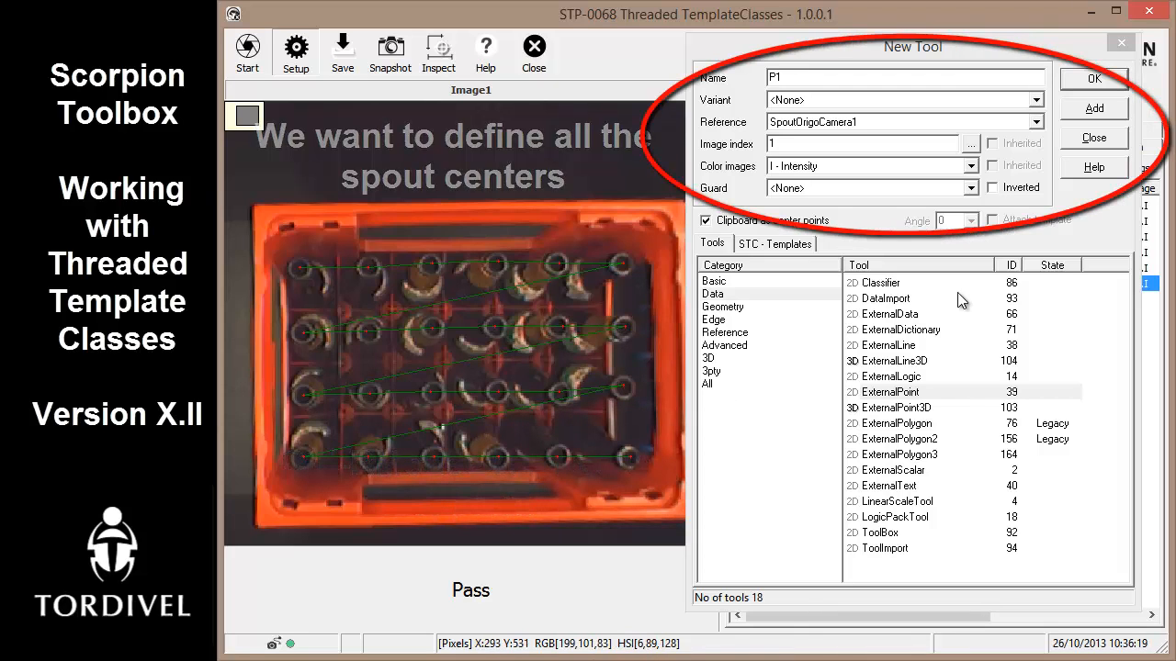
Confirm the P1–P24 tools, run the inspection, and start another new tool
left_click(1084, 80)
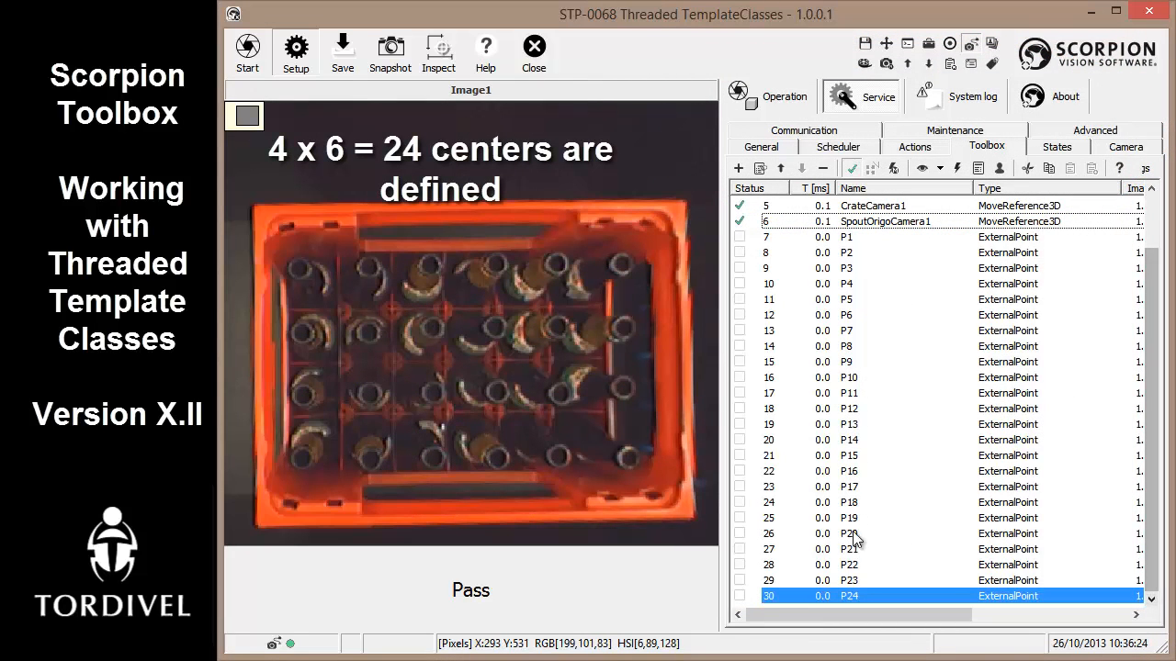
left_click(443, 57)
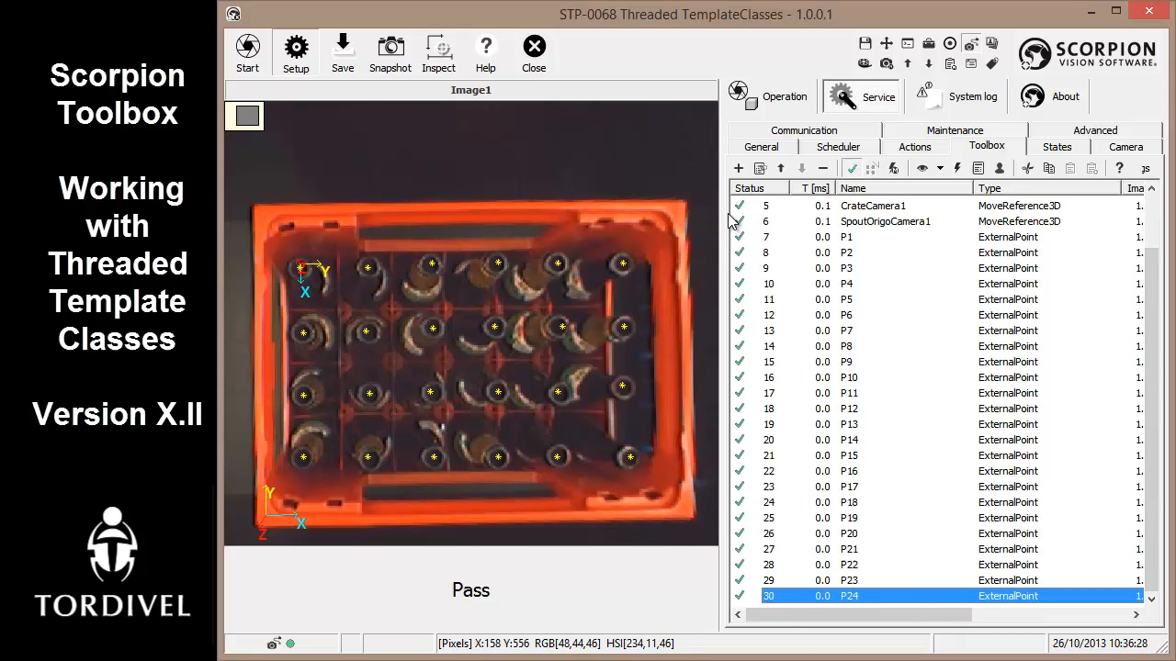
left_click(738, 170)
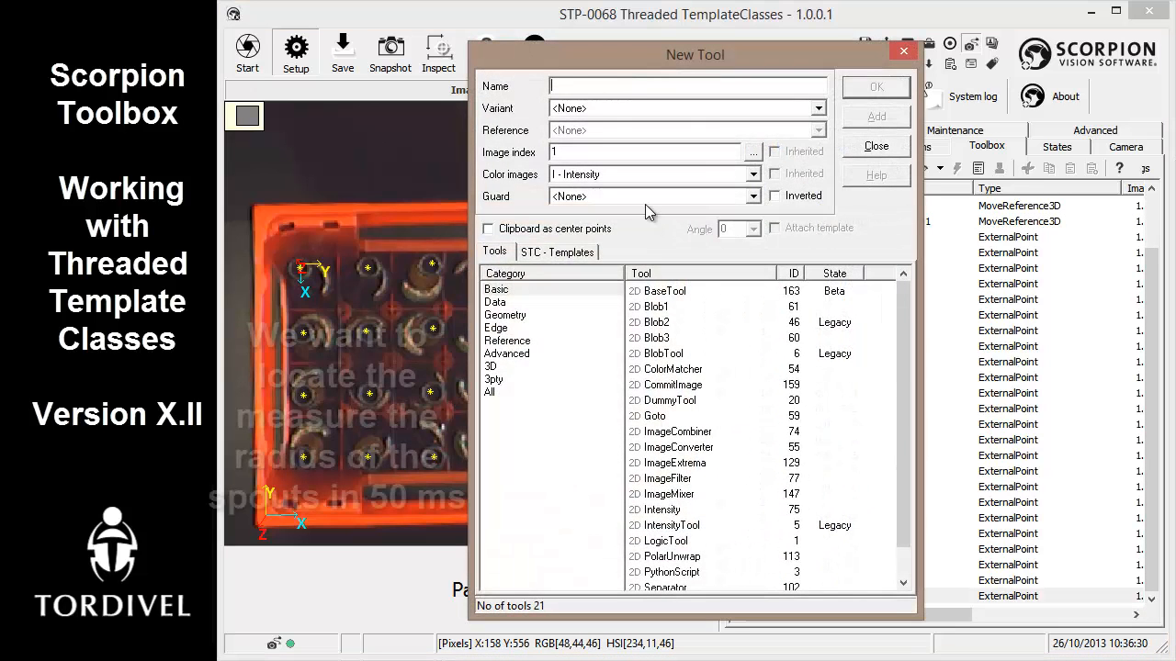
type("Circle1")
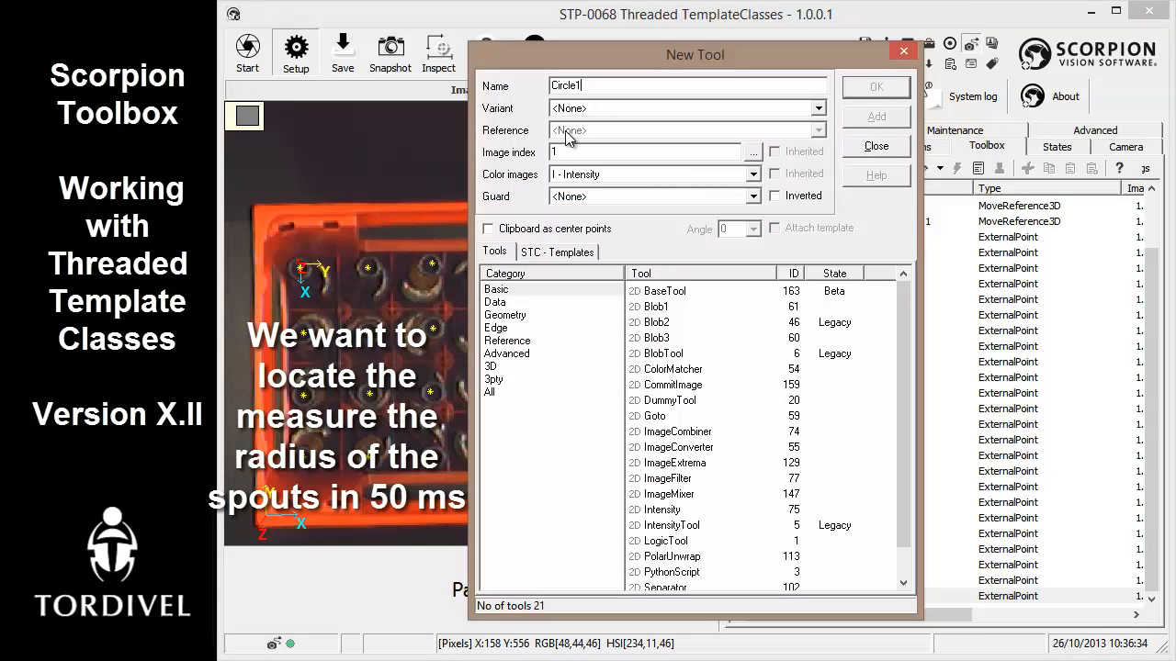
Add Circle1 from the CircleX template referenced to SpoutOrigoCamera1 and inspect, finding a spout of radius 8.0 mm
left_click(541, 254)
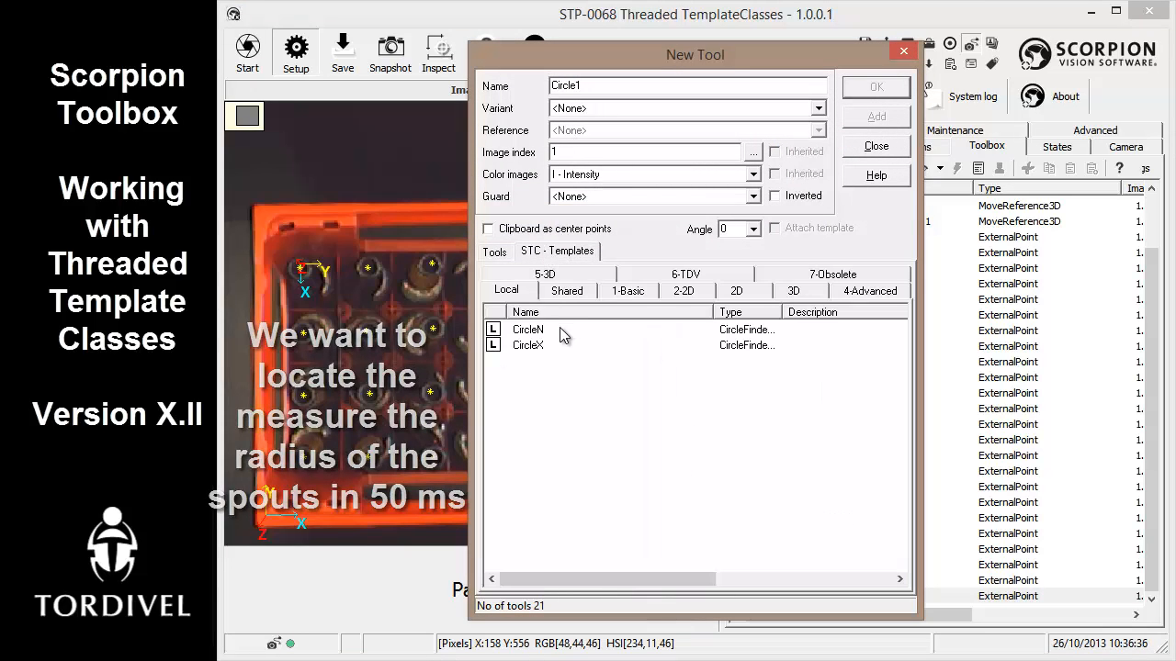
left_click(528, 346)
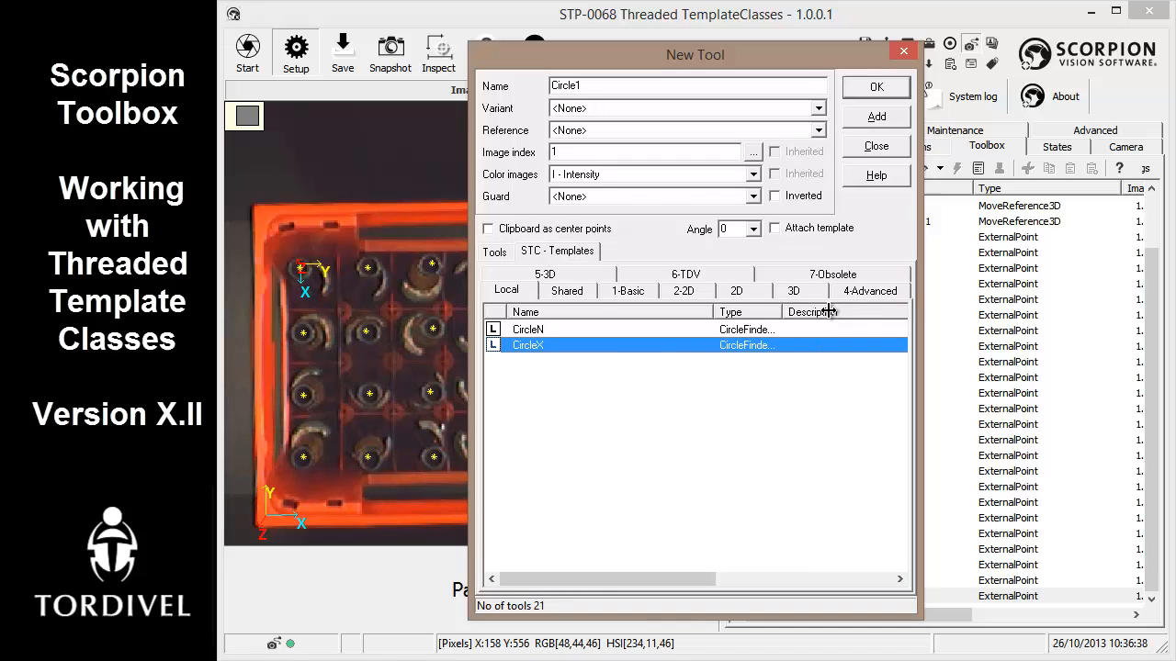
left_click(576, 135)
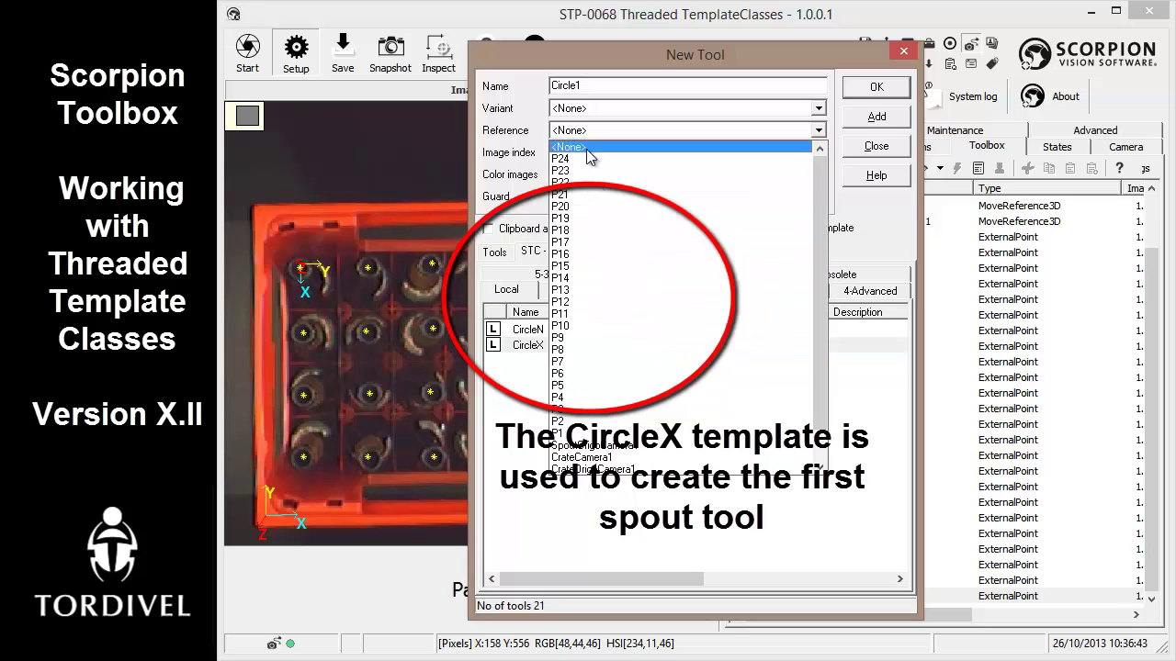
left_click(624, 421)
left_click(876, 86)
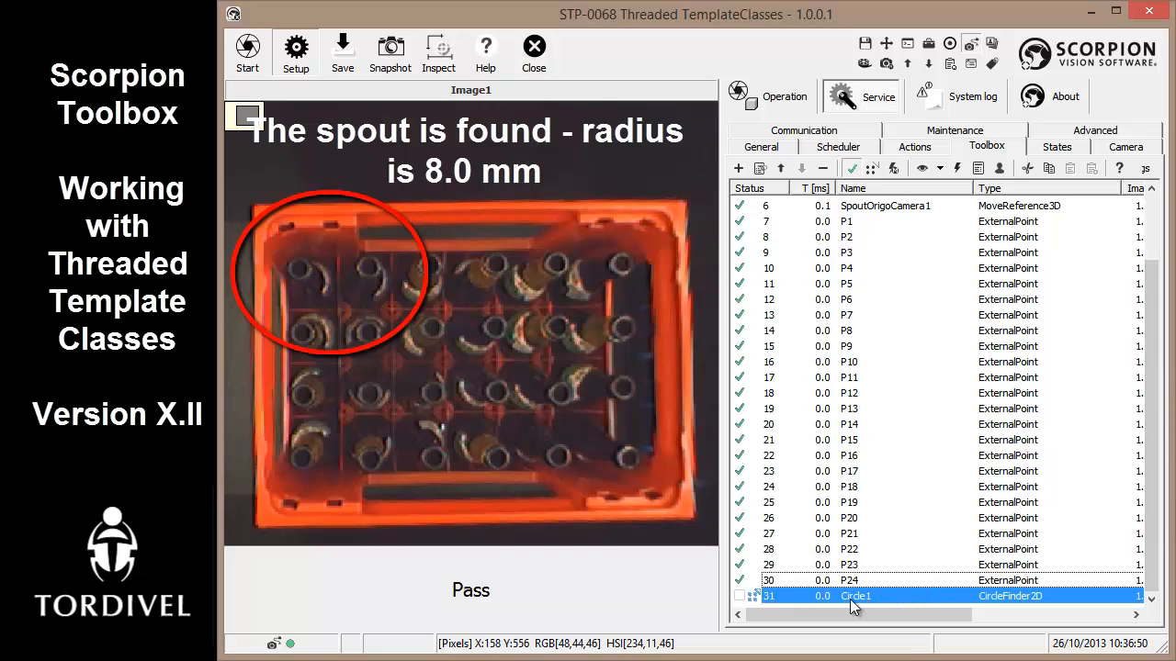
left_click(438, 51)
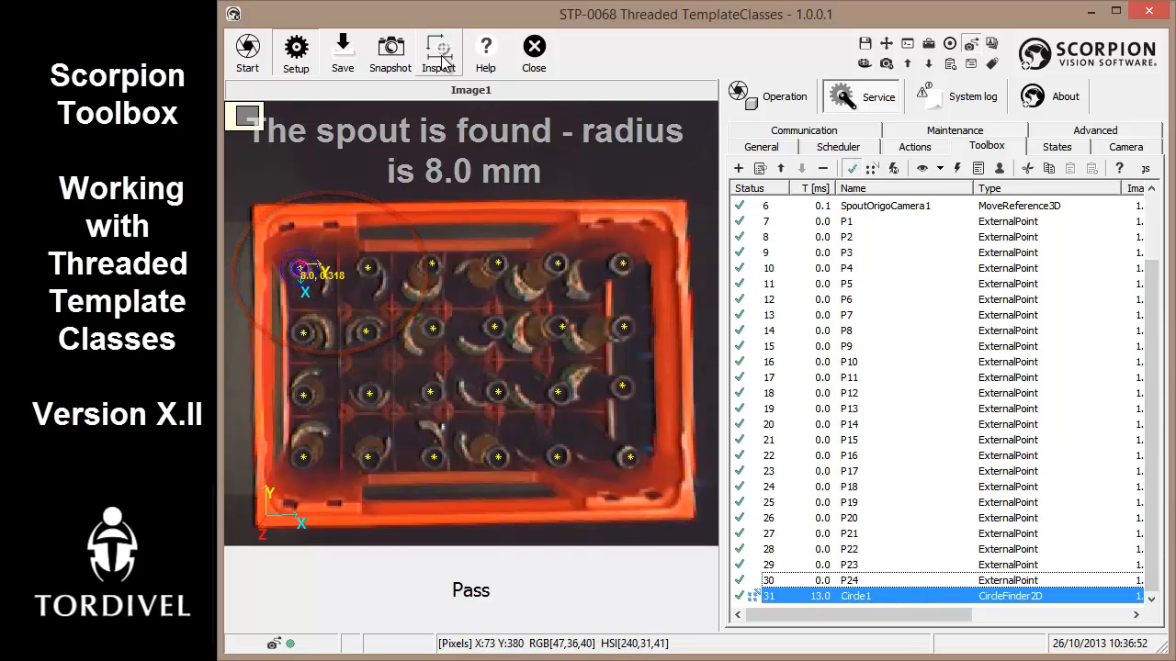
Duplicate Circle1 with count 23 to get circle finders Circle2 through Circle24
right_click(863, 596)
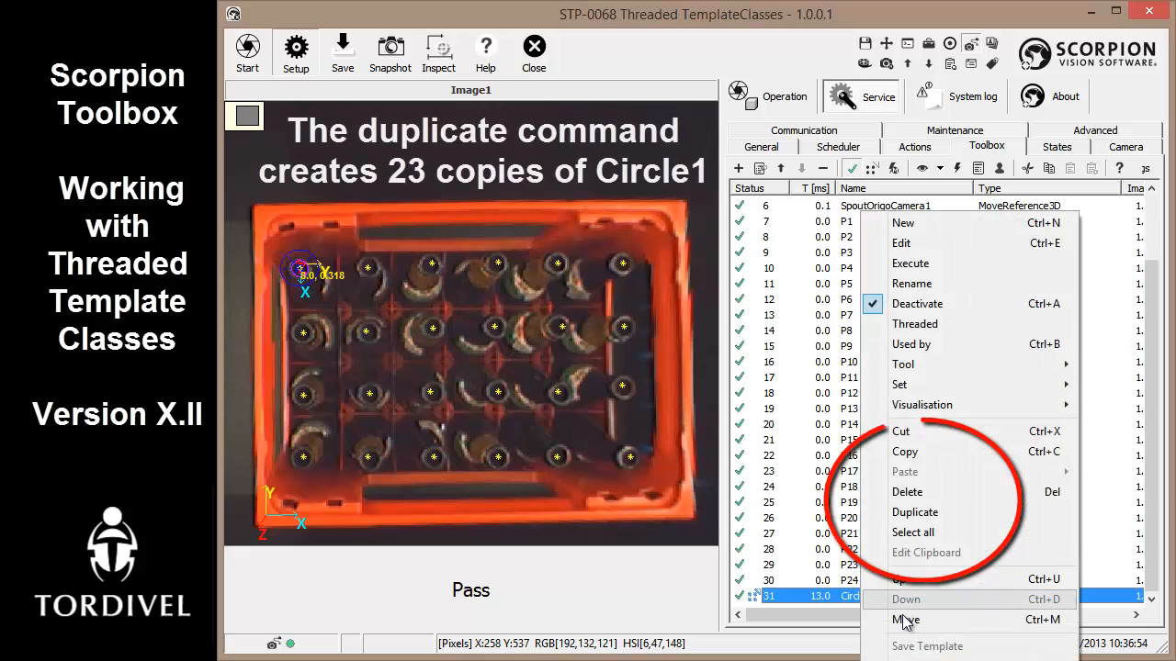
left_click(916, 512)
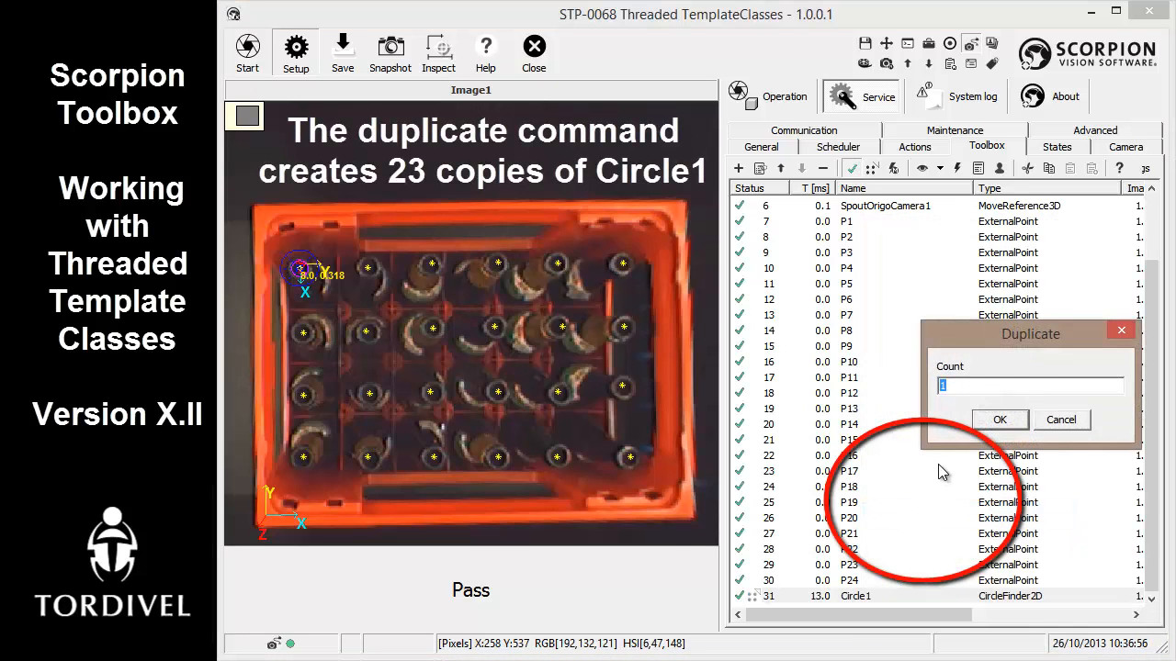
type("23")
left_click(999, 419)
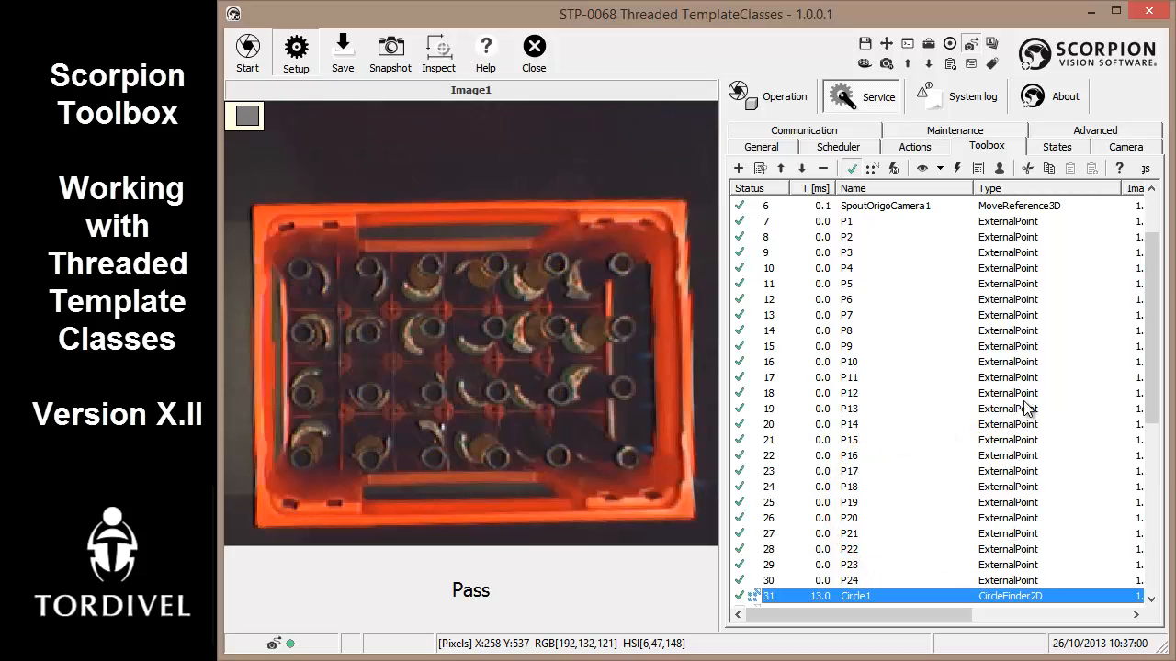
left_click_drag(1150, 328, 1154, 485)
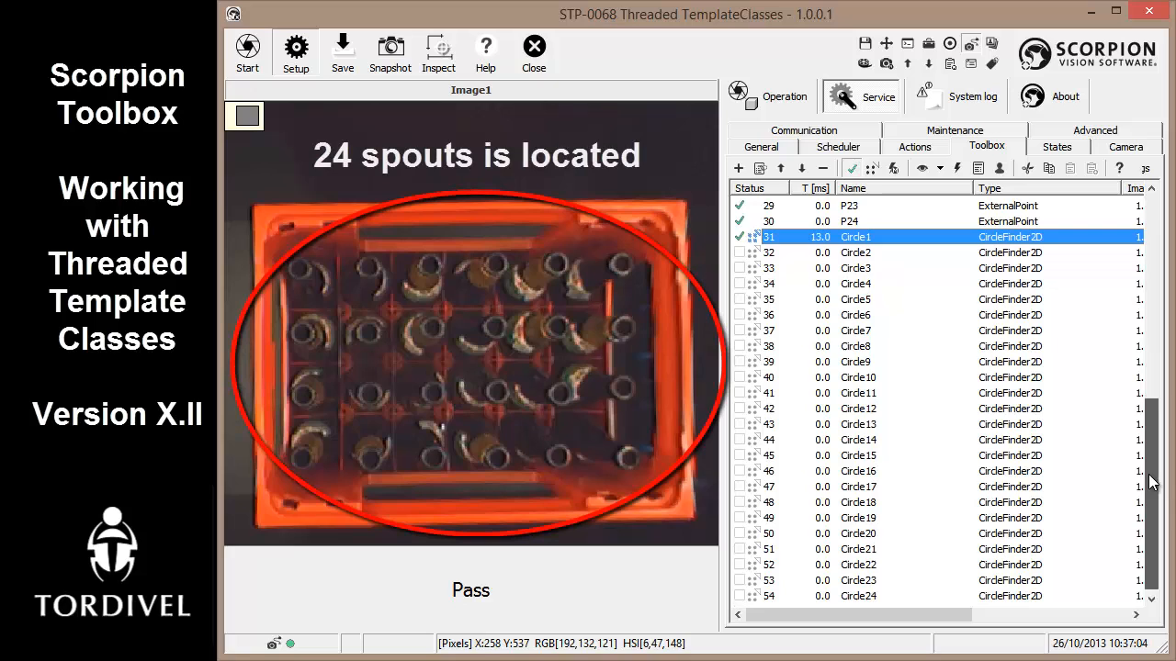
Inspect with all 24 circle finders and chart the System.Analysis time curve
left_click(439, 58)
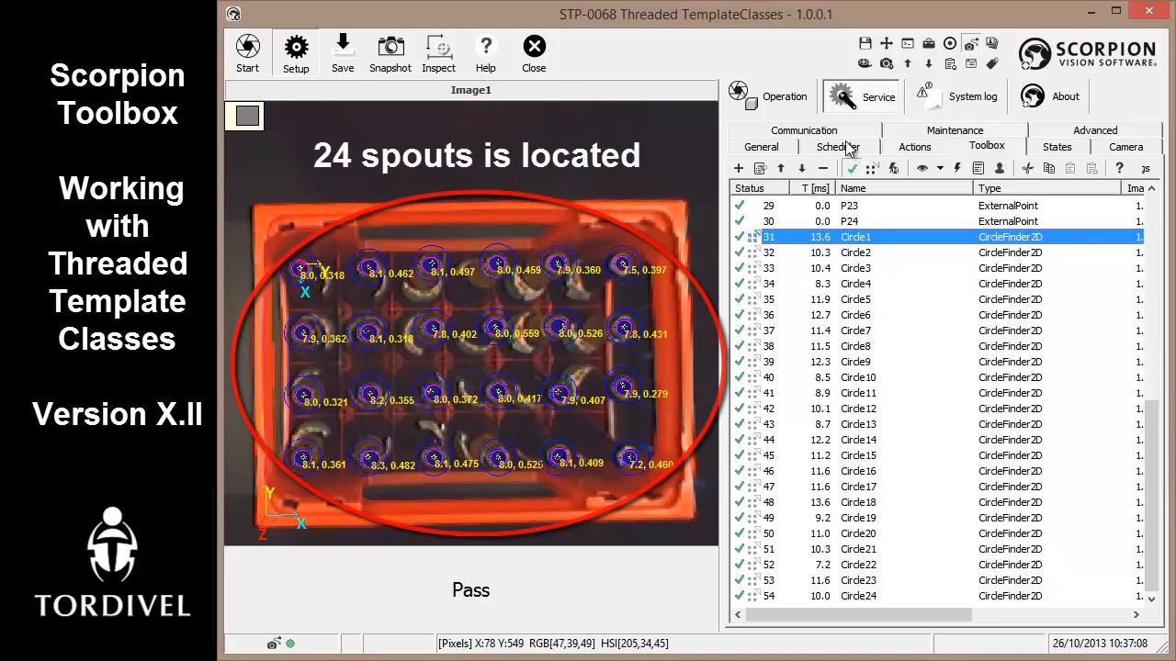
left_click(751, 101)
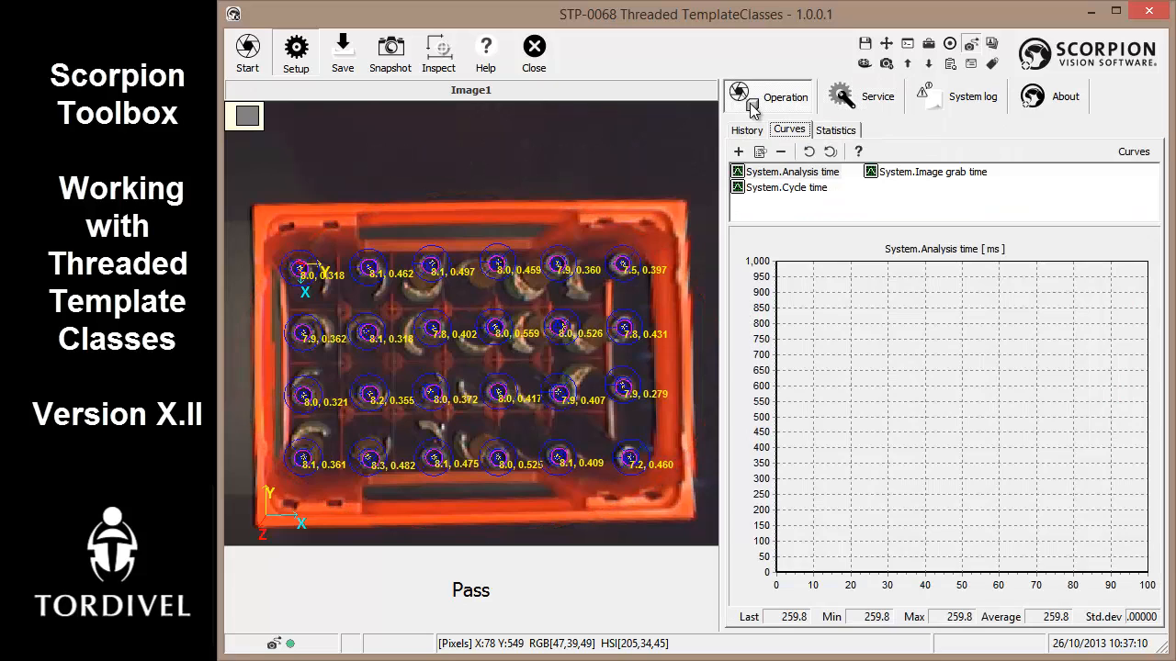
left_click(788, 174)
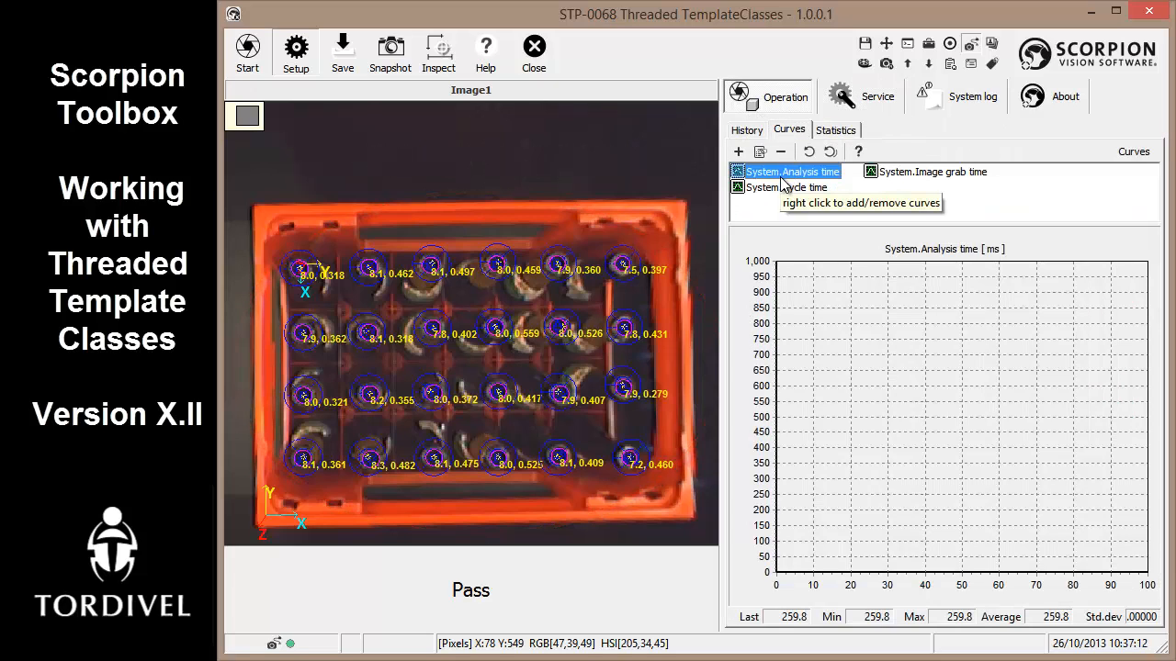
Run several inspections, each taking about 260–275 ms analysis time
left_click(438, 55)
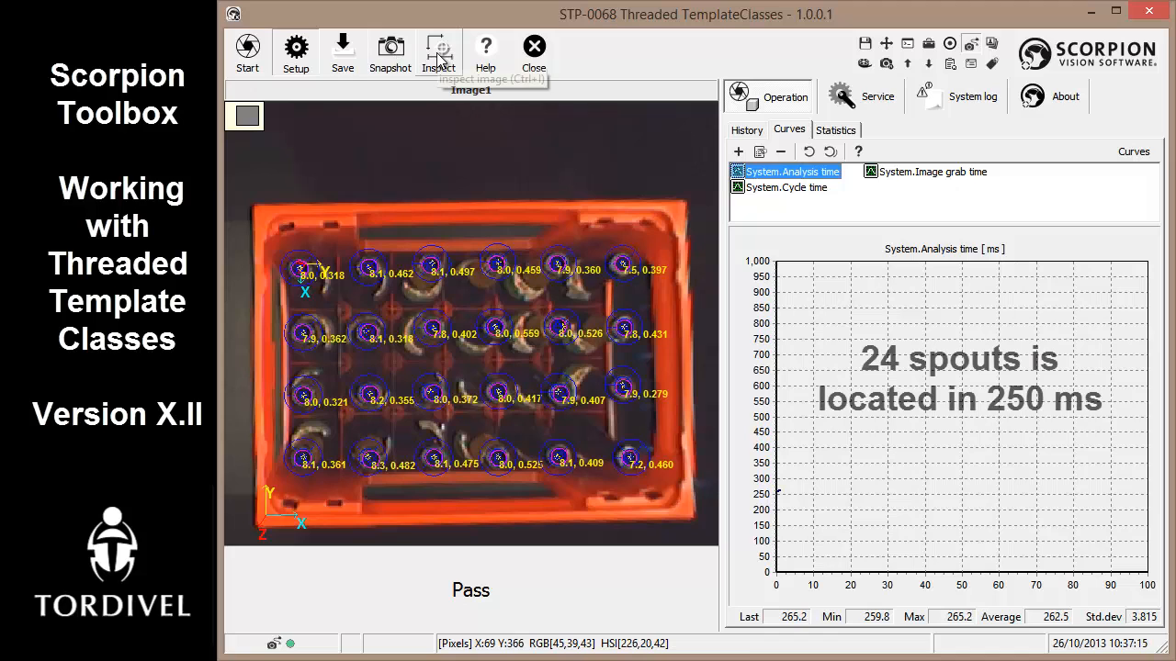
left_click(432, 57)
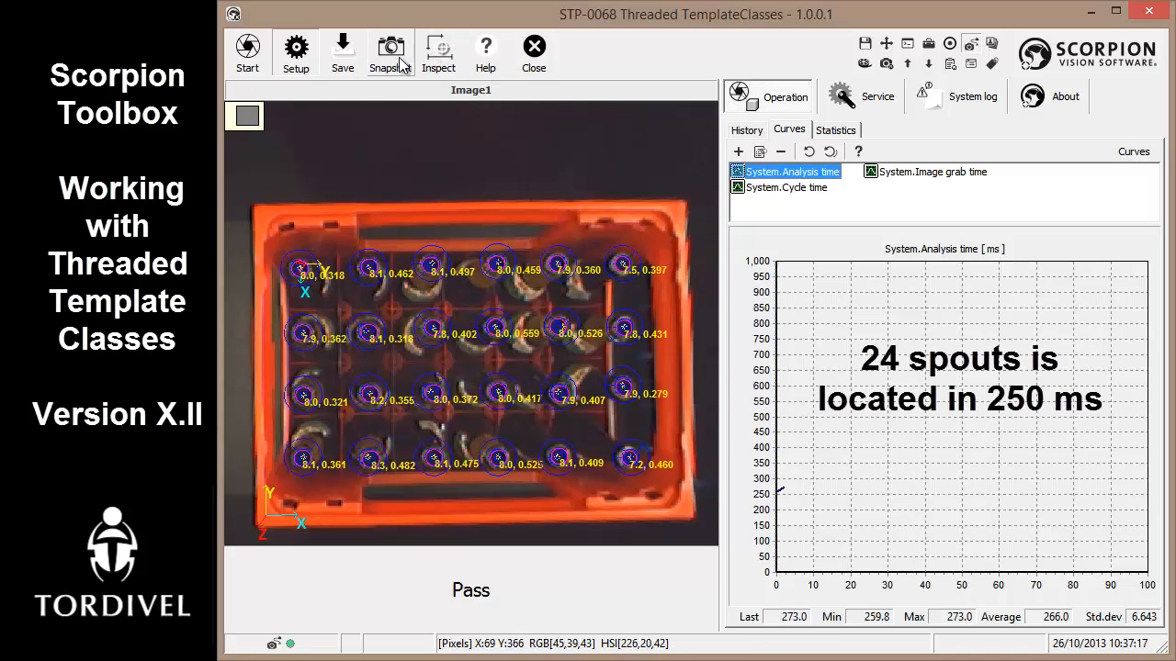
left_click(433, 56)
left_click(438, 53)
Select Circle1 through Circle24, enable threading, and check analysis time now about 76 ms
left_click(873, 99)
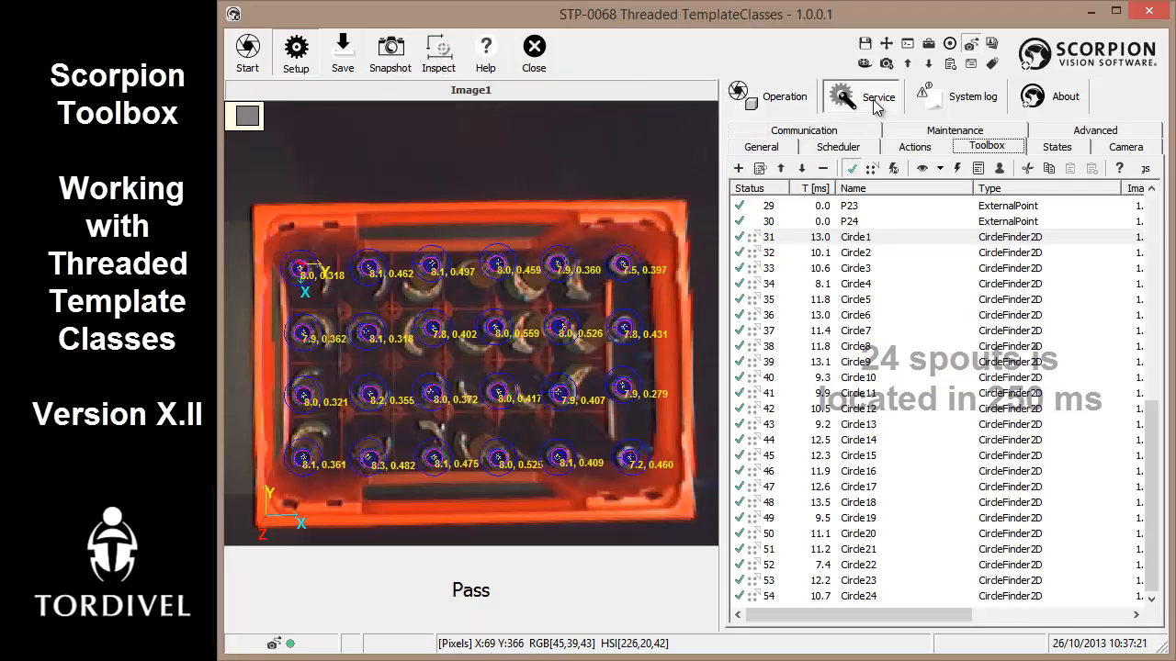
left_click(845, 239)
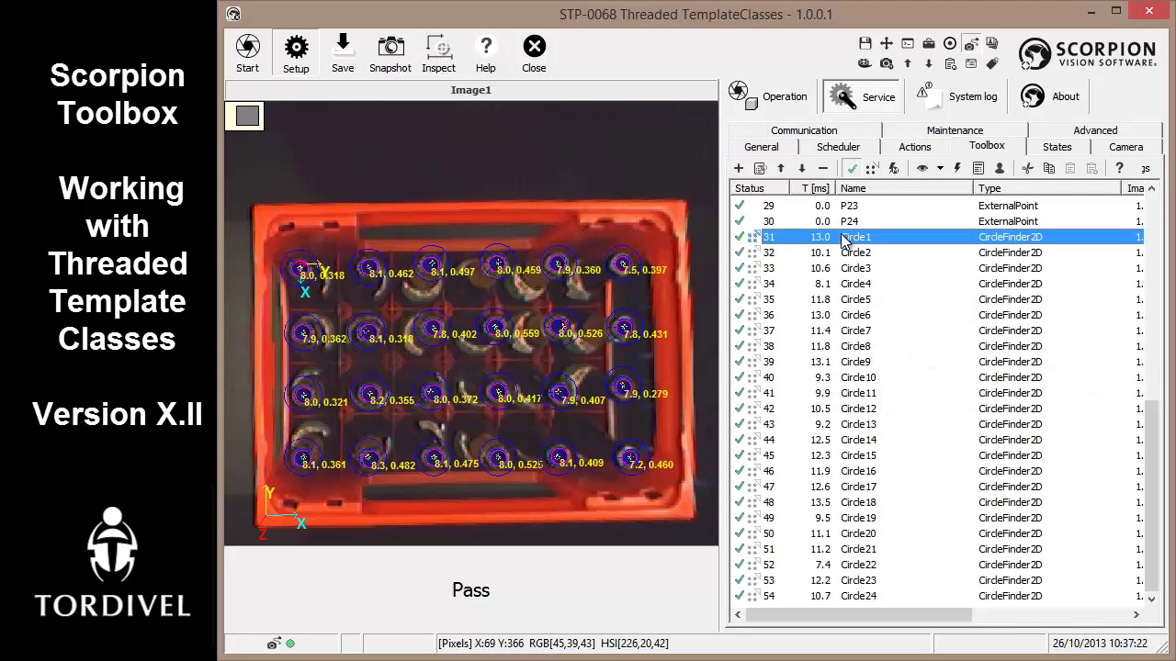
left_click(868, 601, "shift")
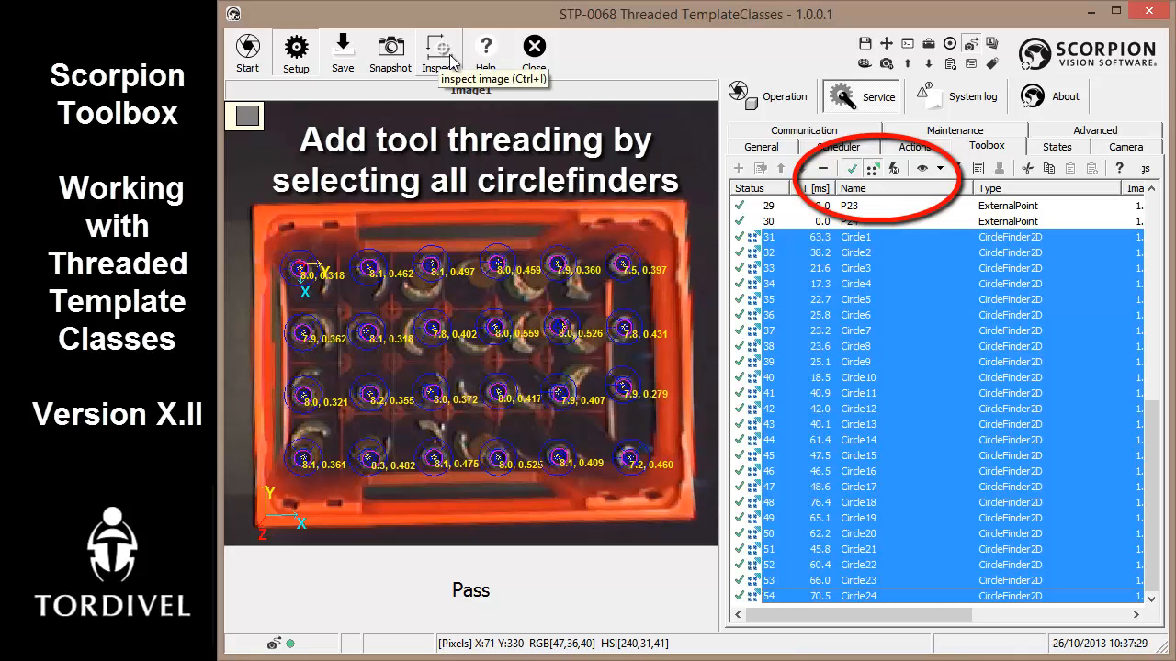
left_click(754, 106)
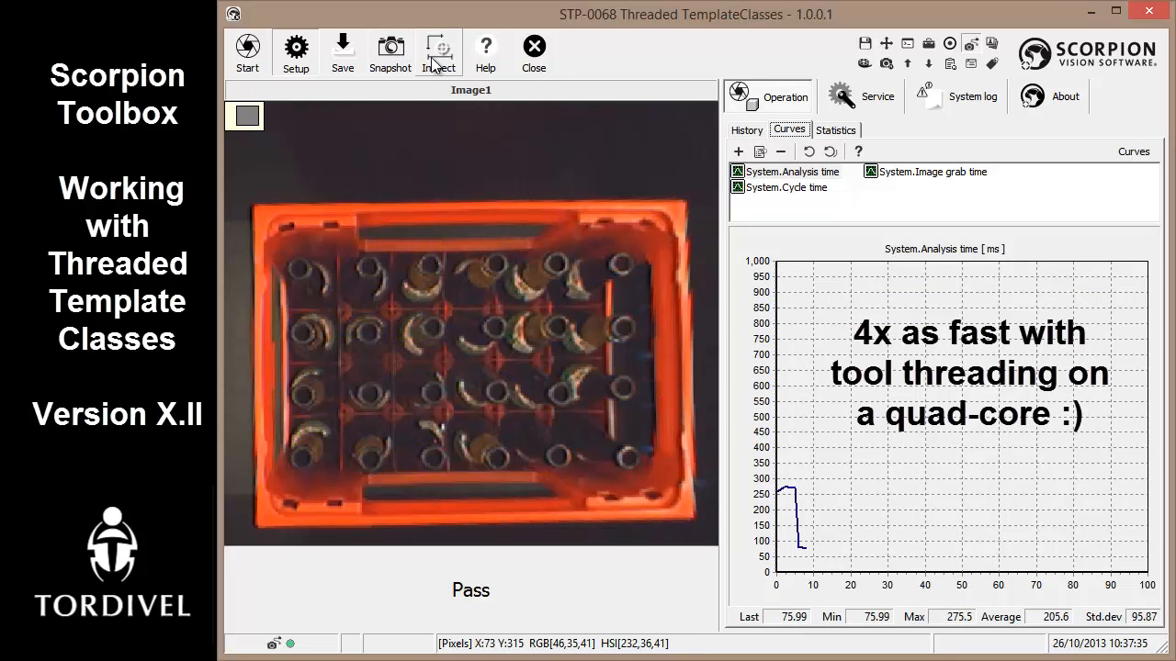
Attach the selected Circle1–Circle24 finders to the CircleX template
left_click(896, 101)
right_click(867, 234)
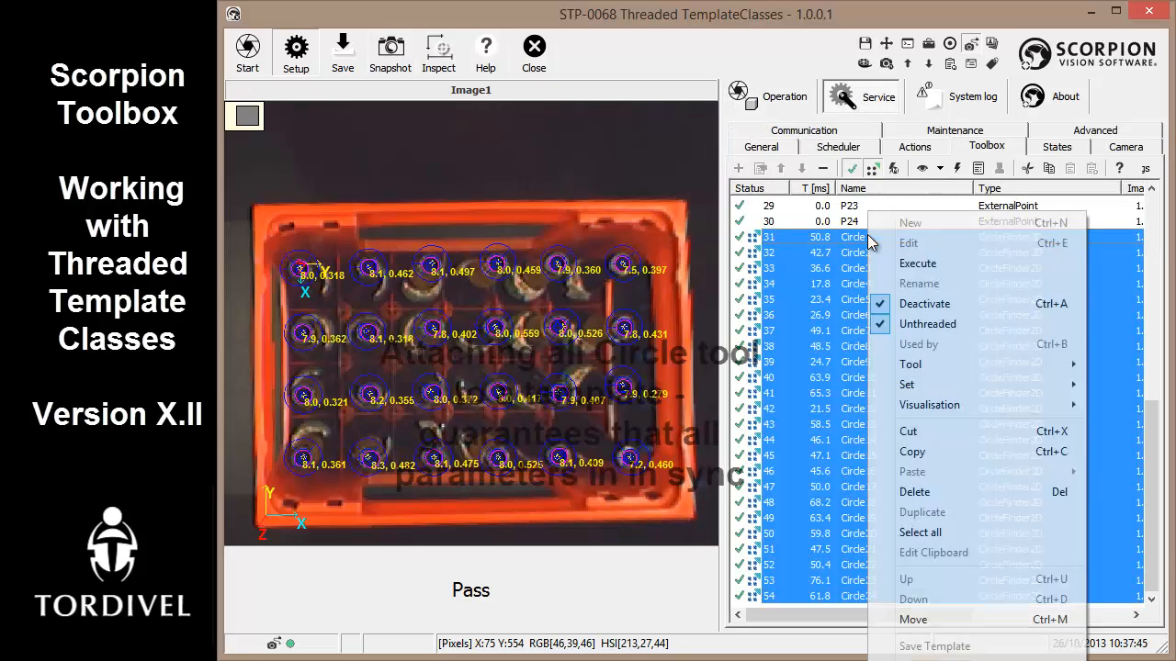
left_click(934, 646)
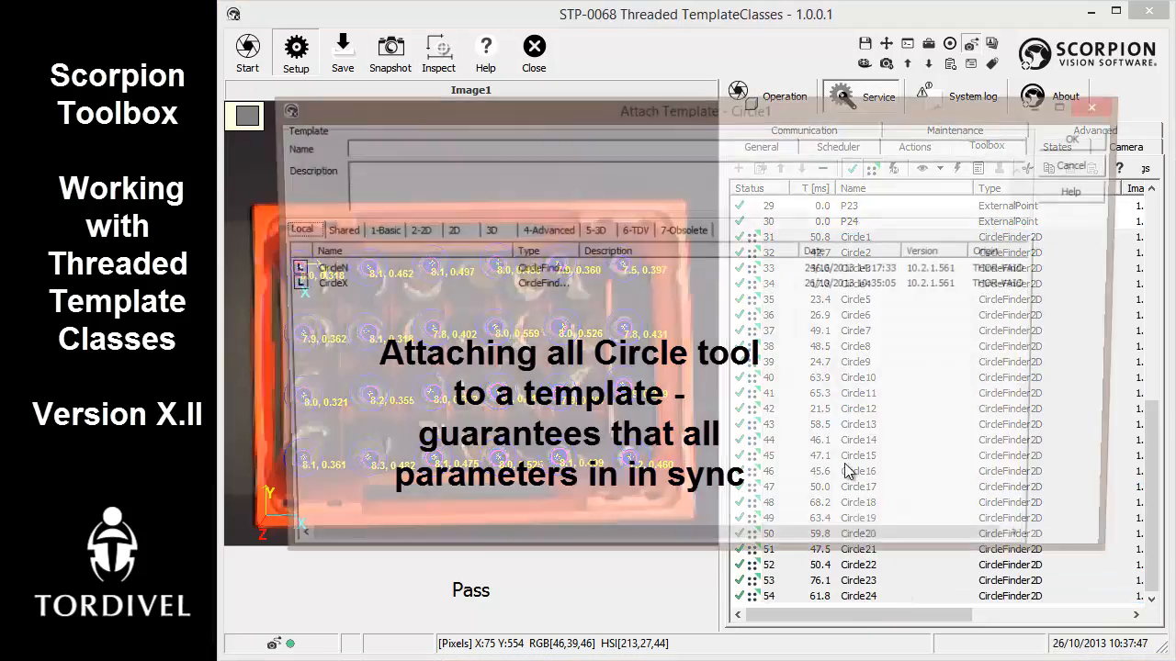
left_click(349, 285)
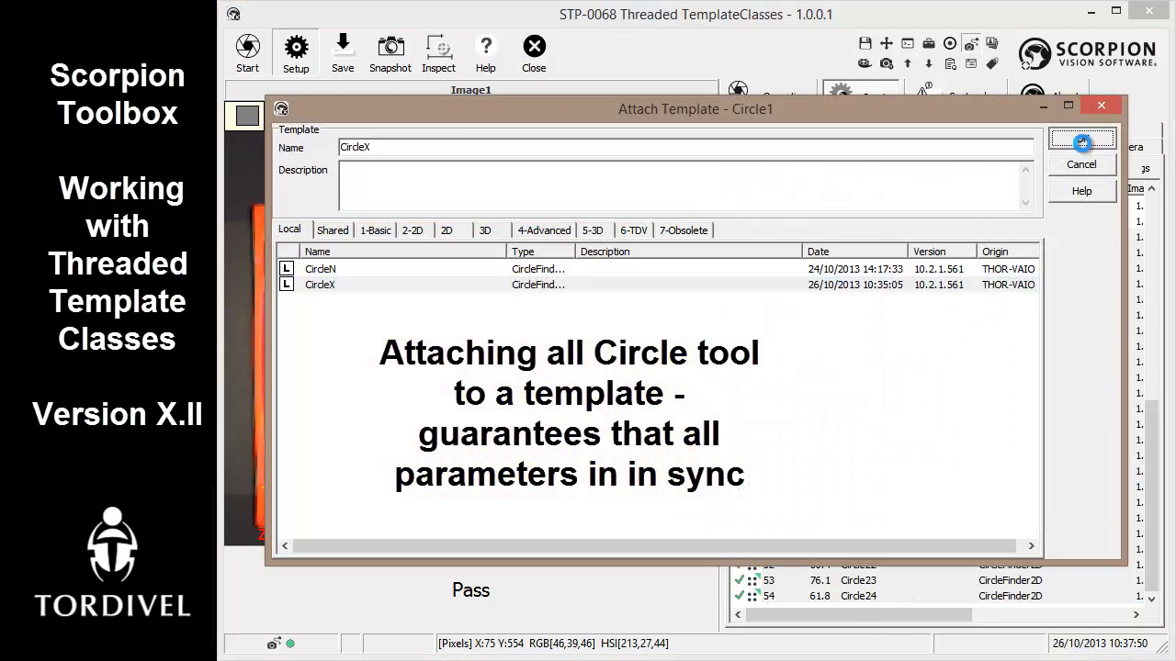
left_click(1081, 137)
right_click(839, 240)
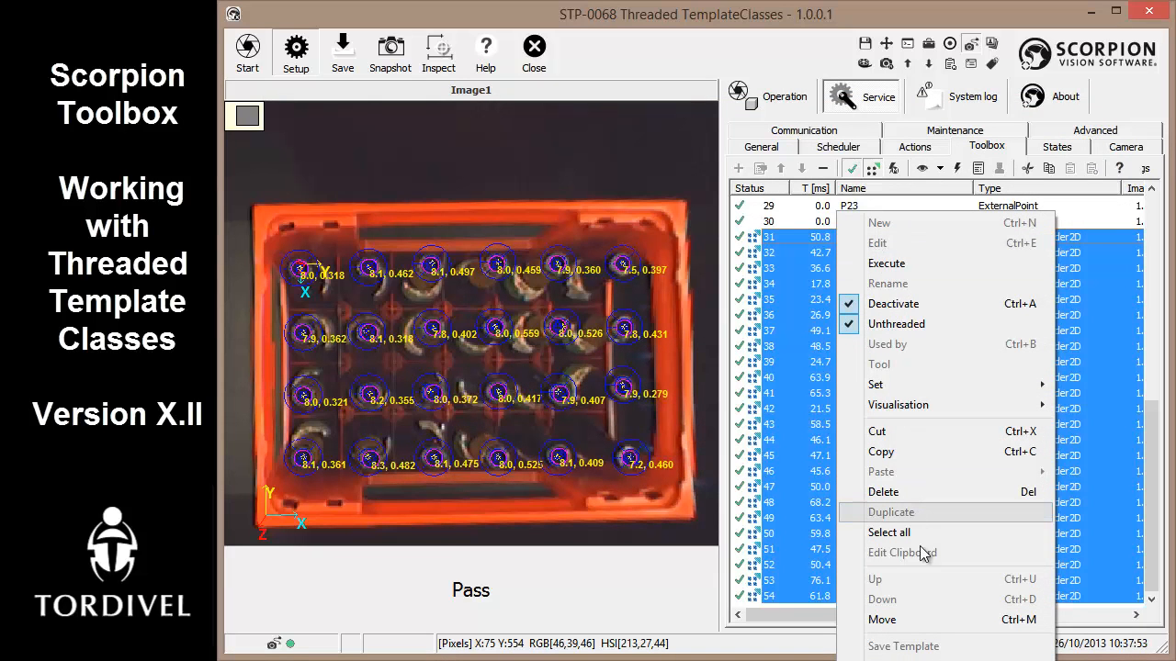
Save Circle1's settings to the CircleX template so all 24 finders update
left_click(820, 241)
double_click(820, 240)
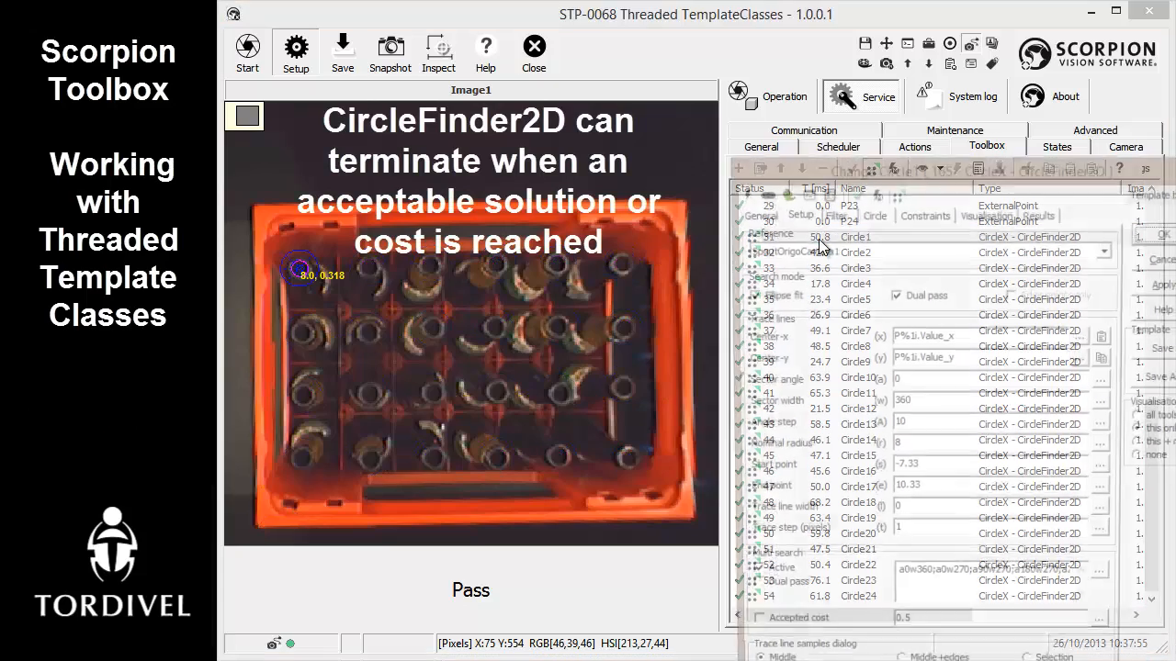
left_click(1164, 348)
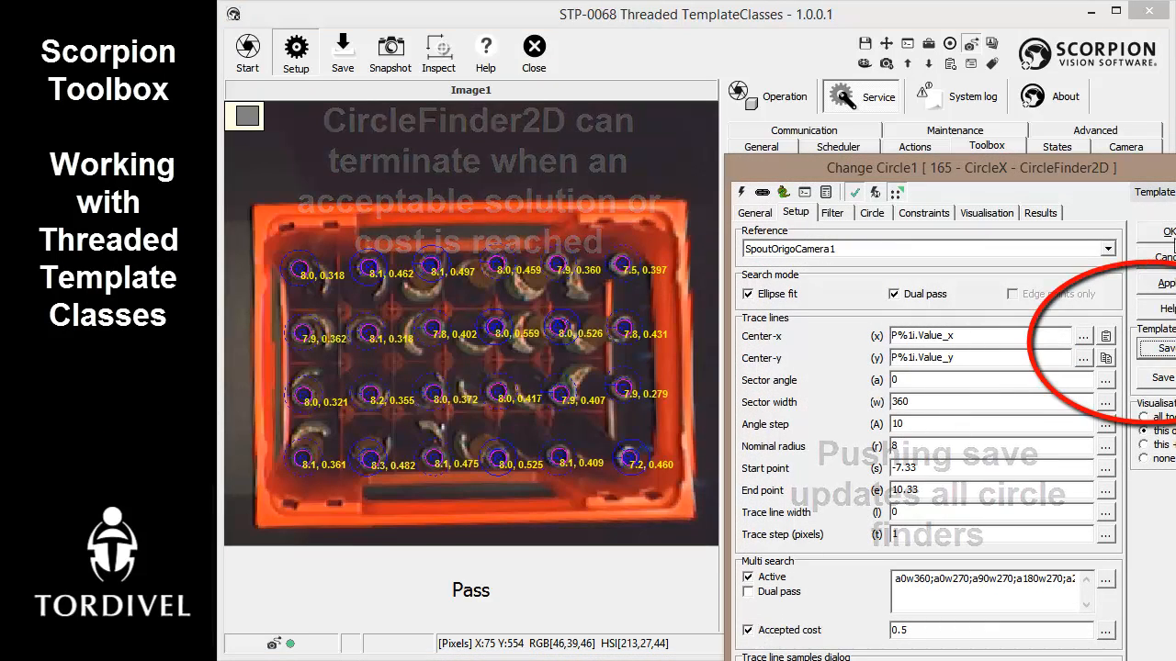
left_click(1170, 235)
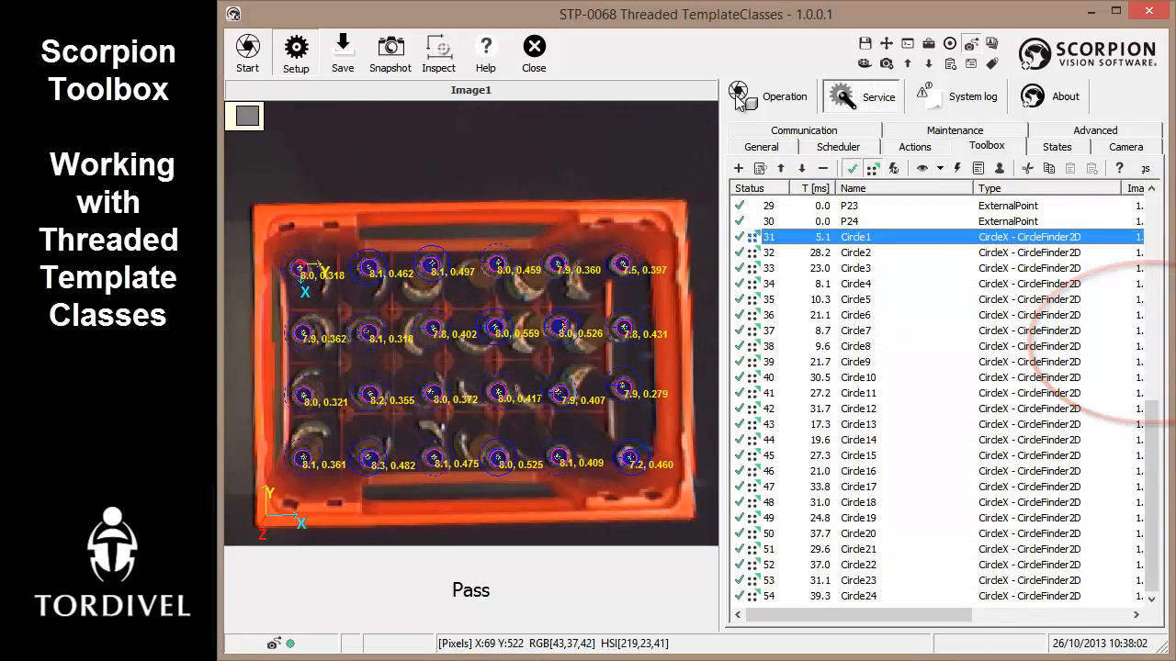
Run inspections showing analysis time reduced to about 47–66 ms
left_click(740, 99)
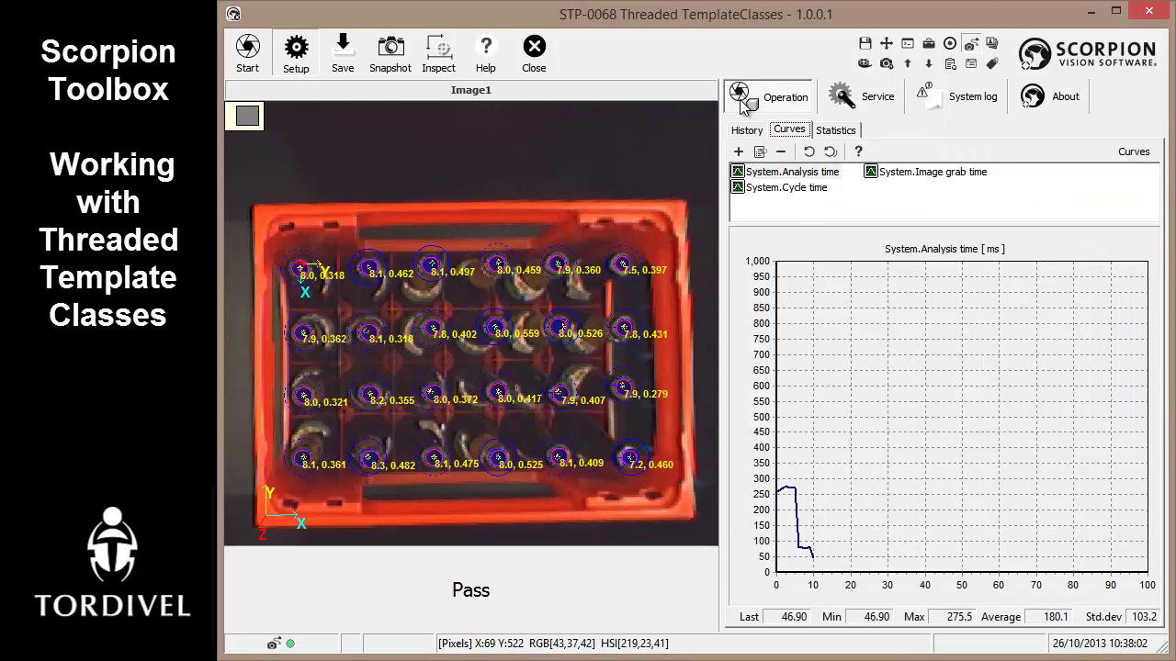
left_click(441, 59)
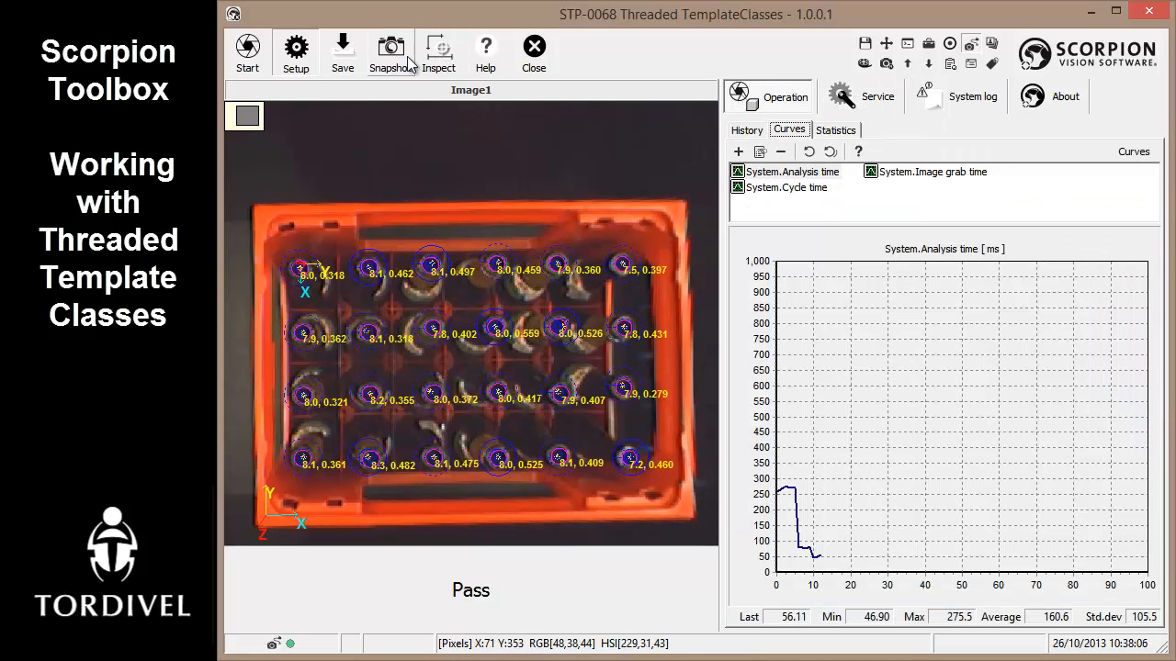
left_click(433, 55)
left_click(430, 59)
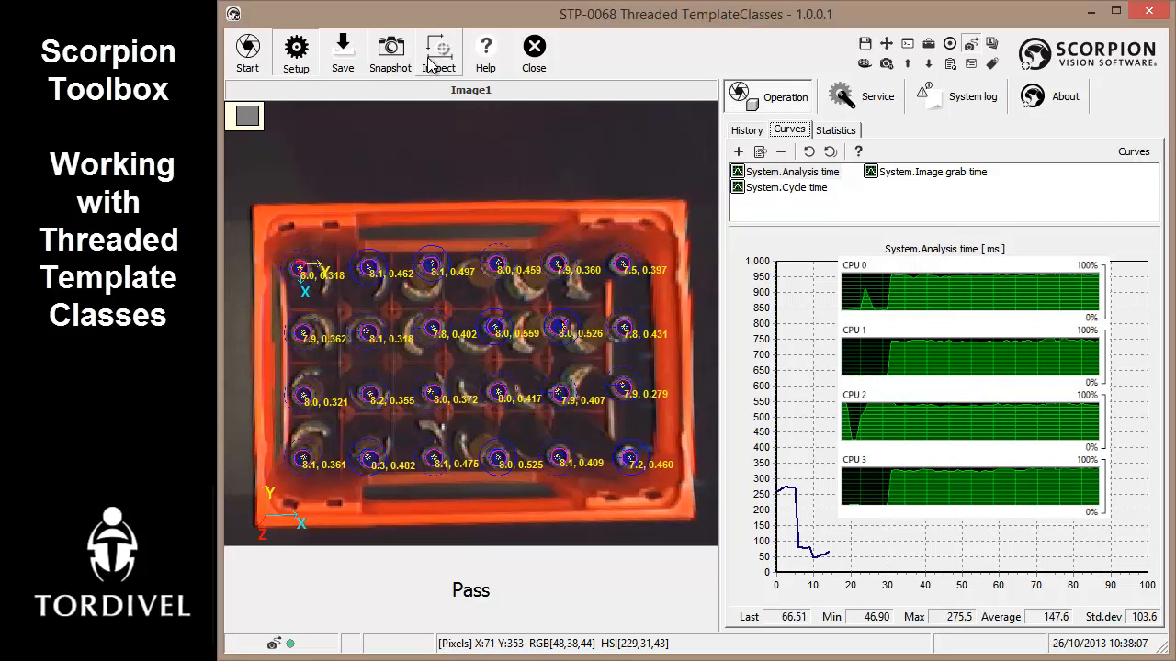